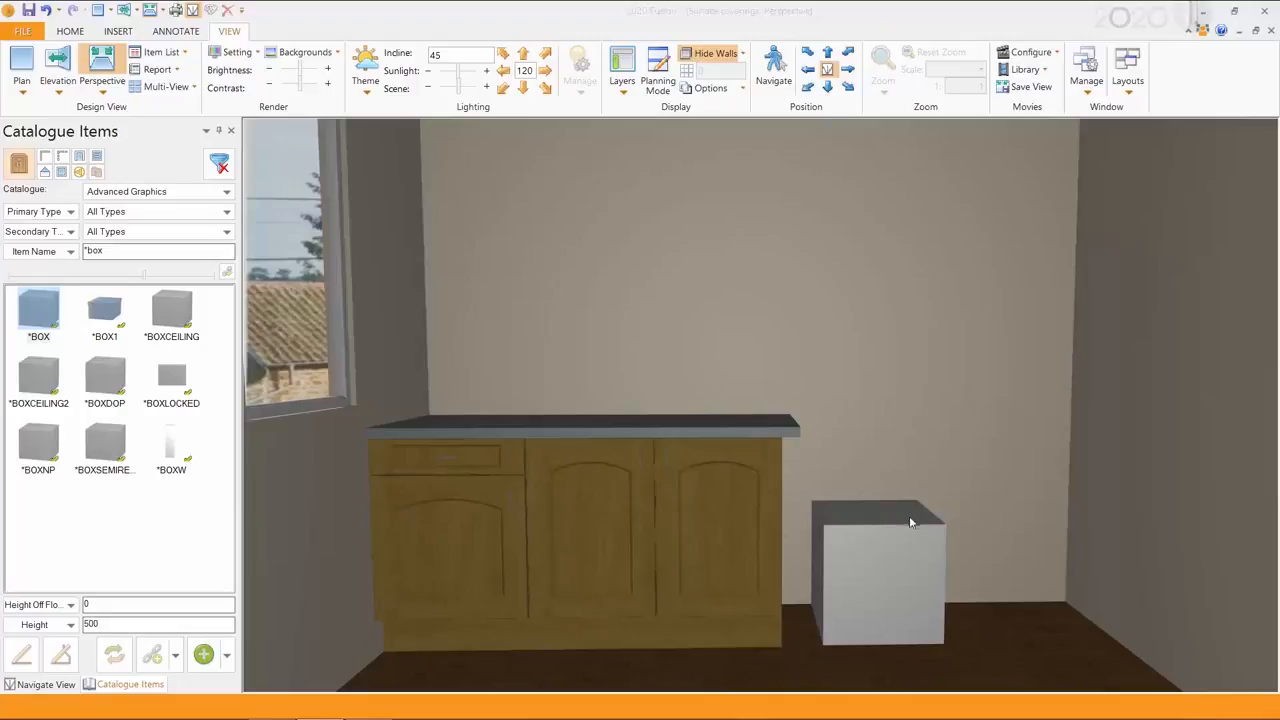
- Enable the Surface Cover setting for the white box standing beside the base units
click(882, 570)
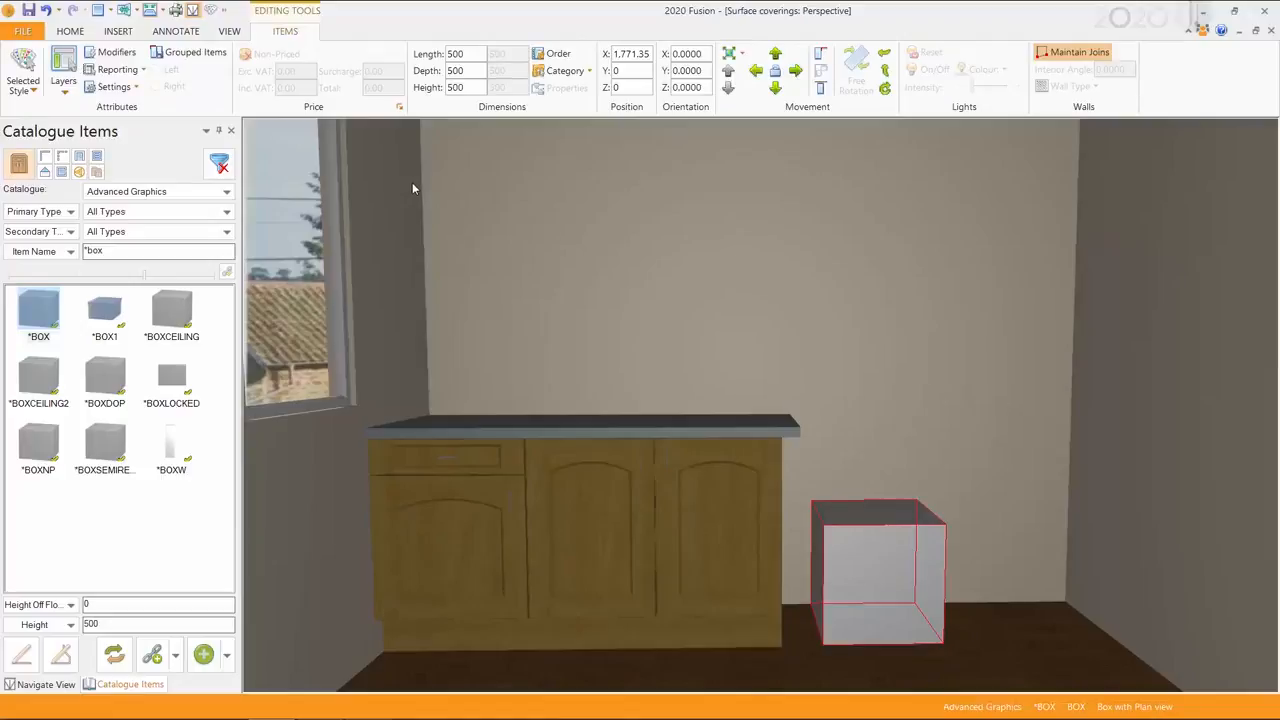
click(125, 89)
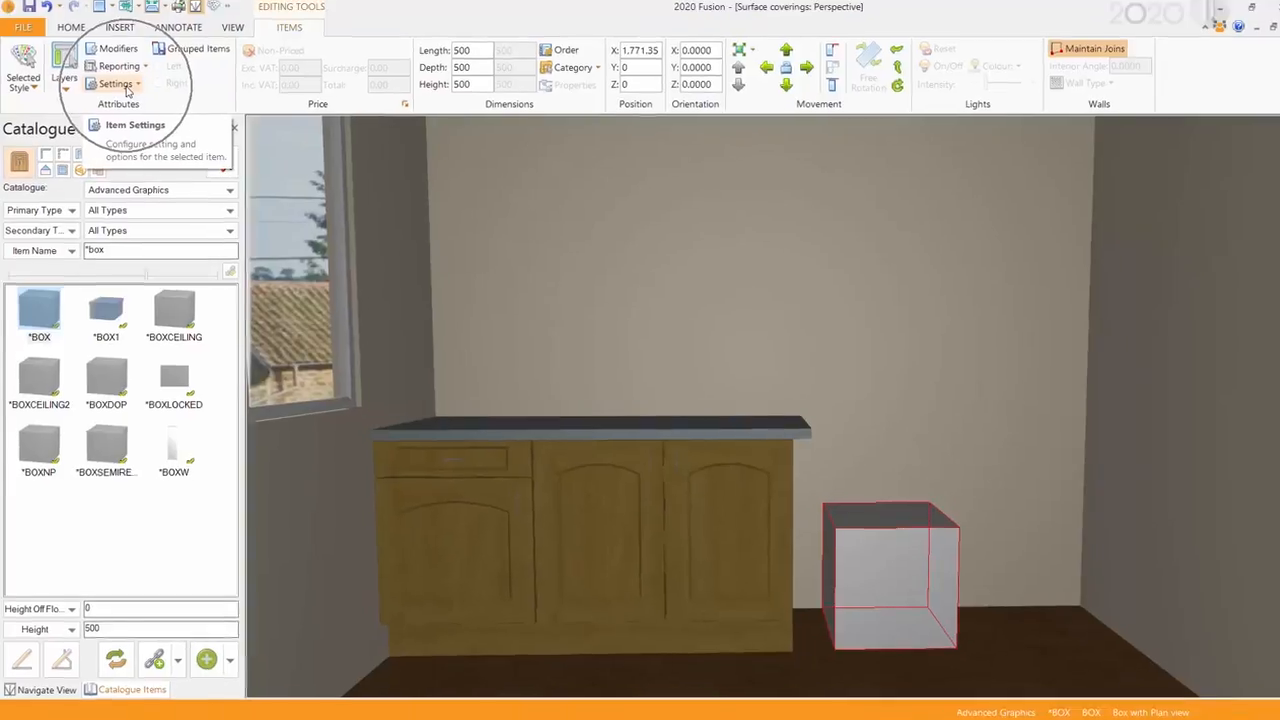
click(130, 124)
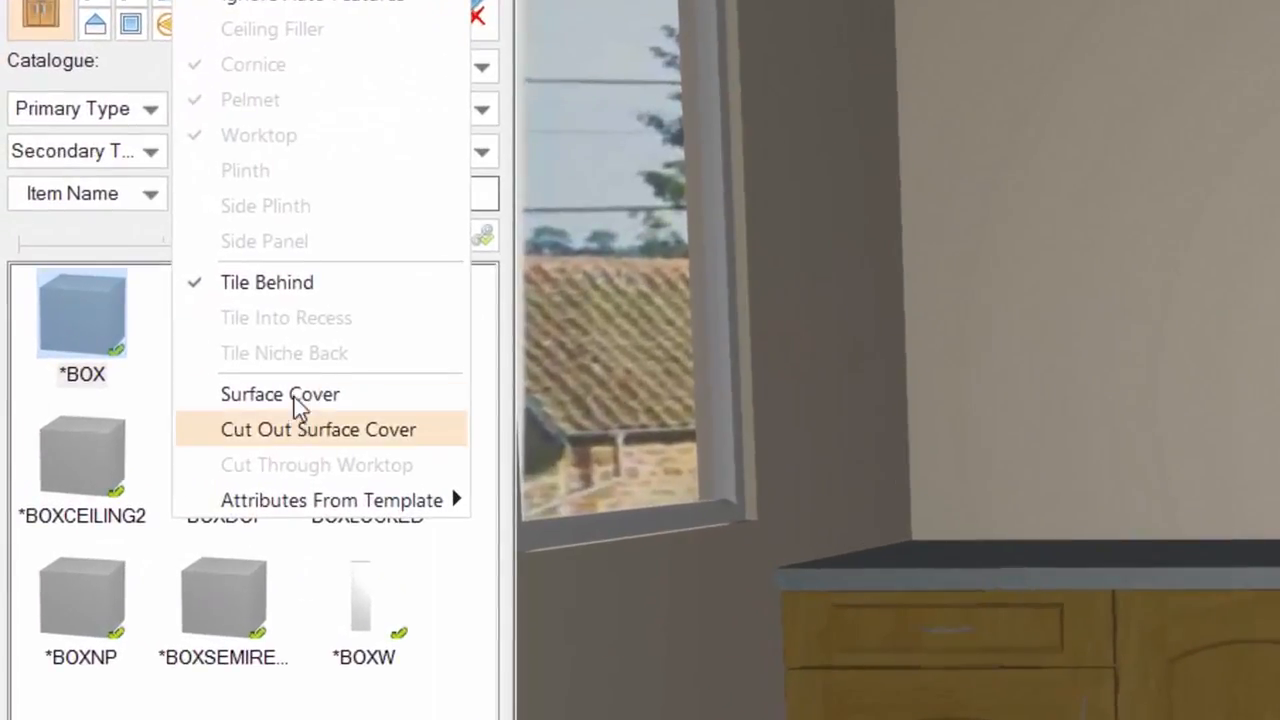
click(295, 391)
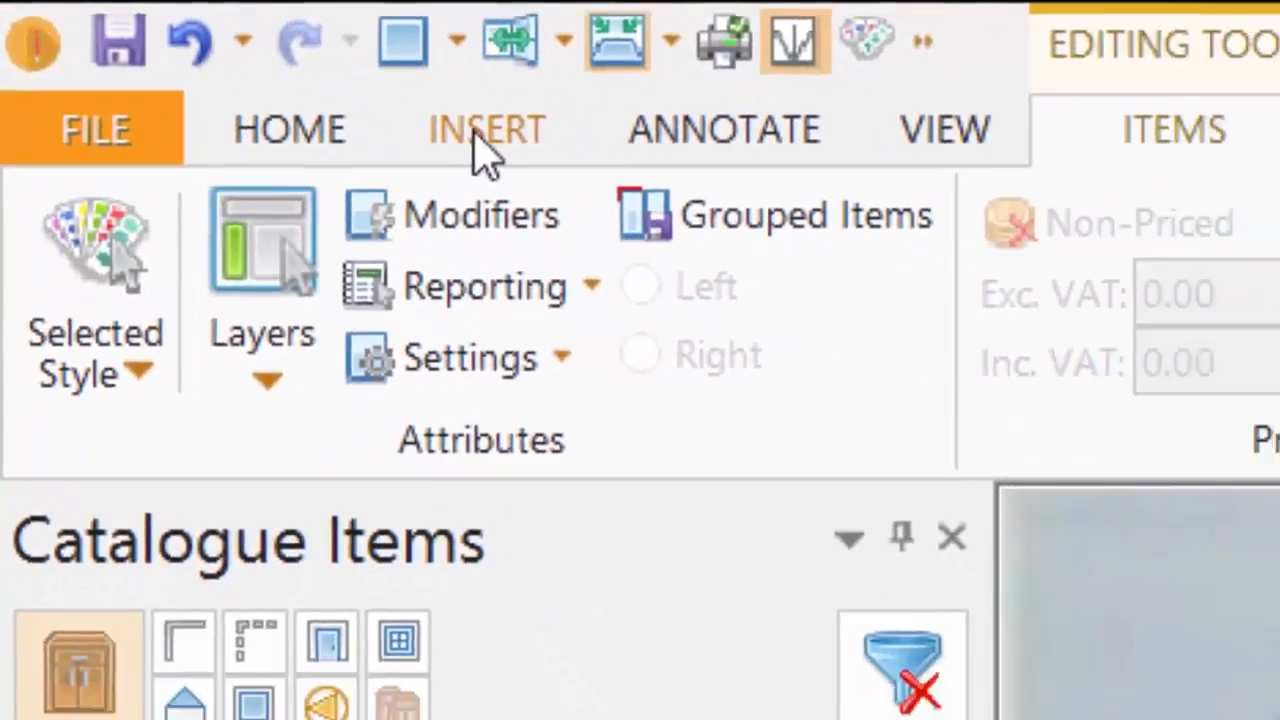
- Using the Select Surface tool, select the box's front, top and side faces, and deselect the side and top faces
click(575, 170)
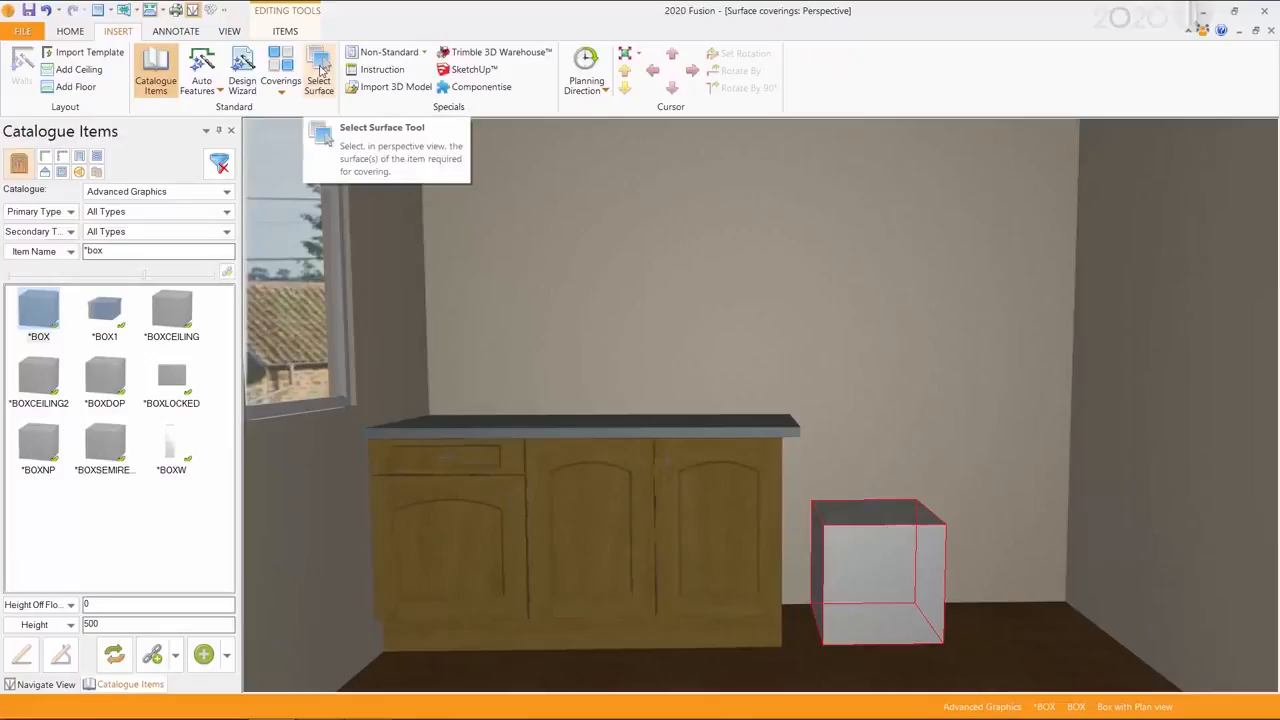
click(320, 67)
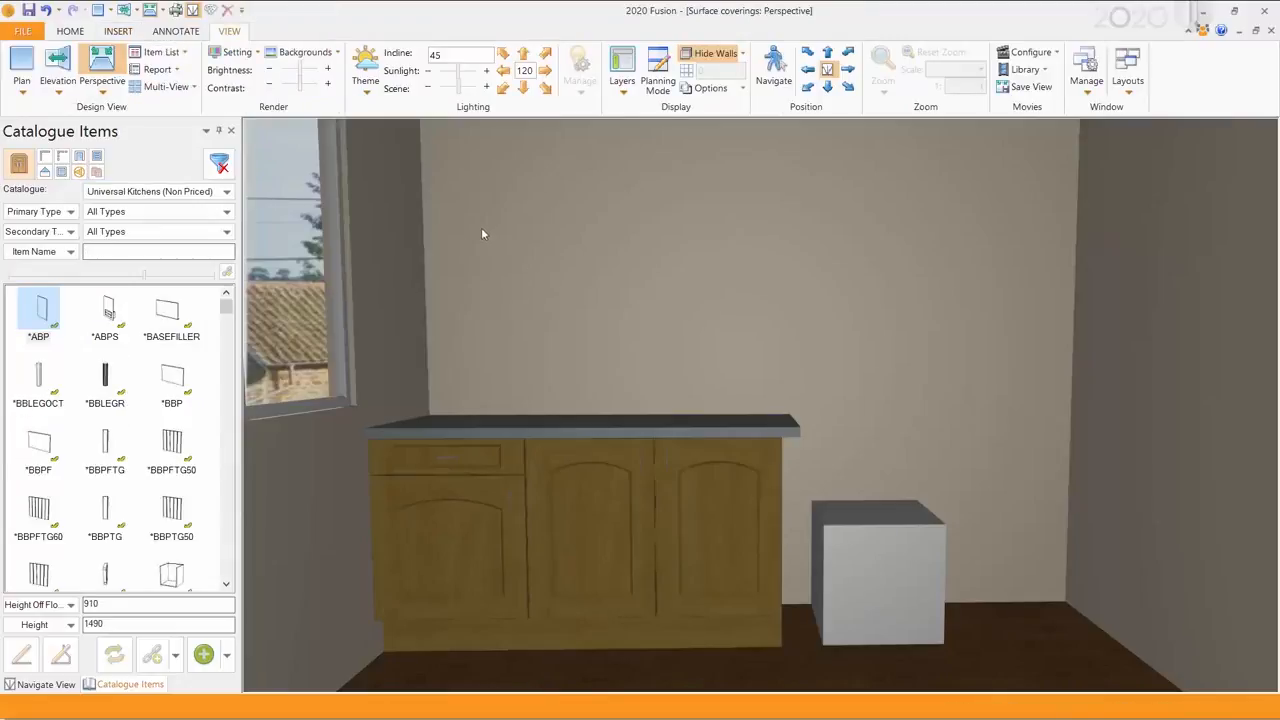
click(116, 31)
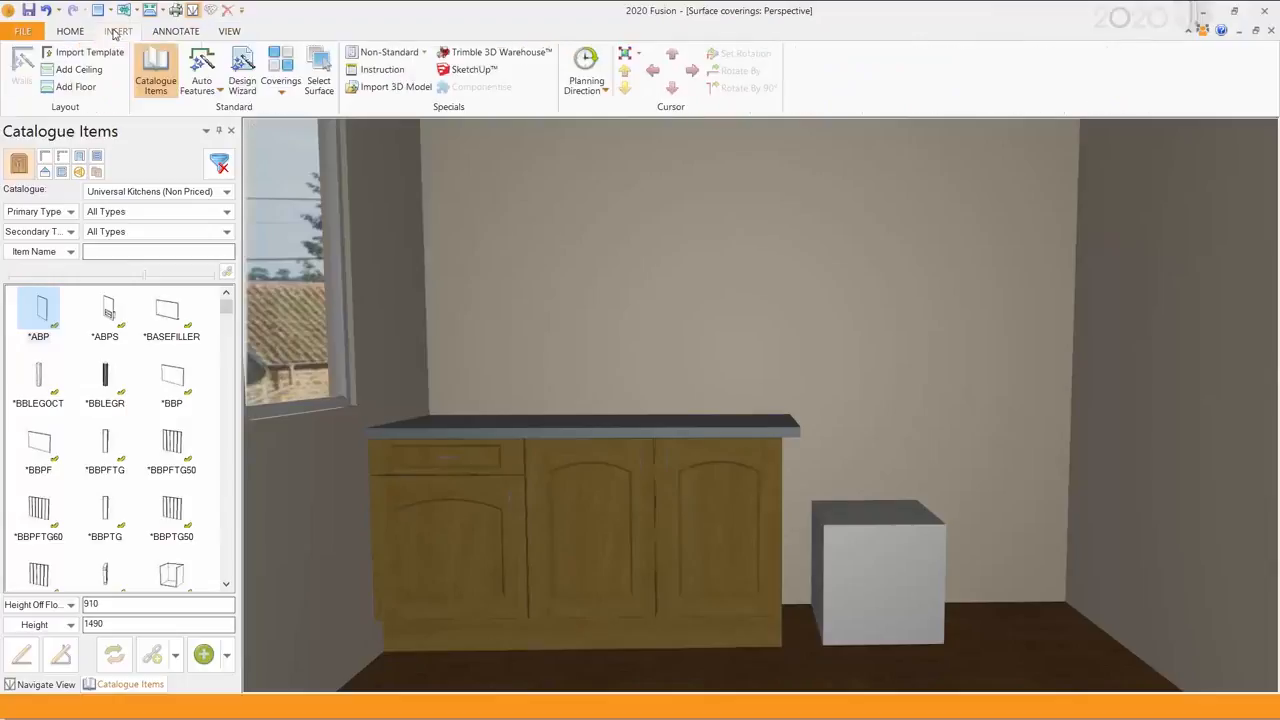
click(320, 70)
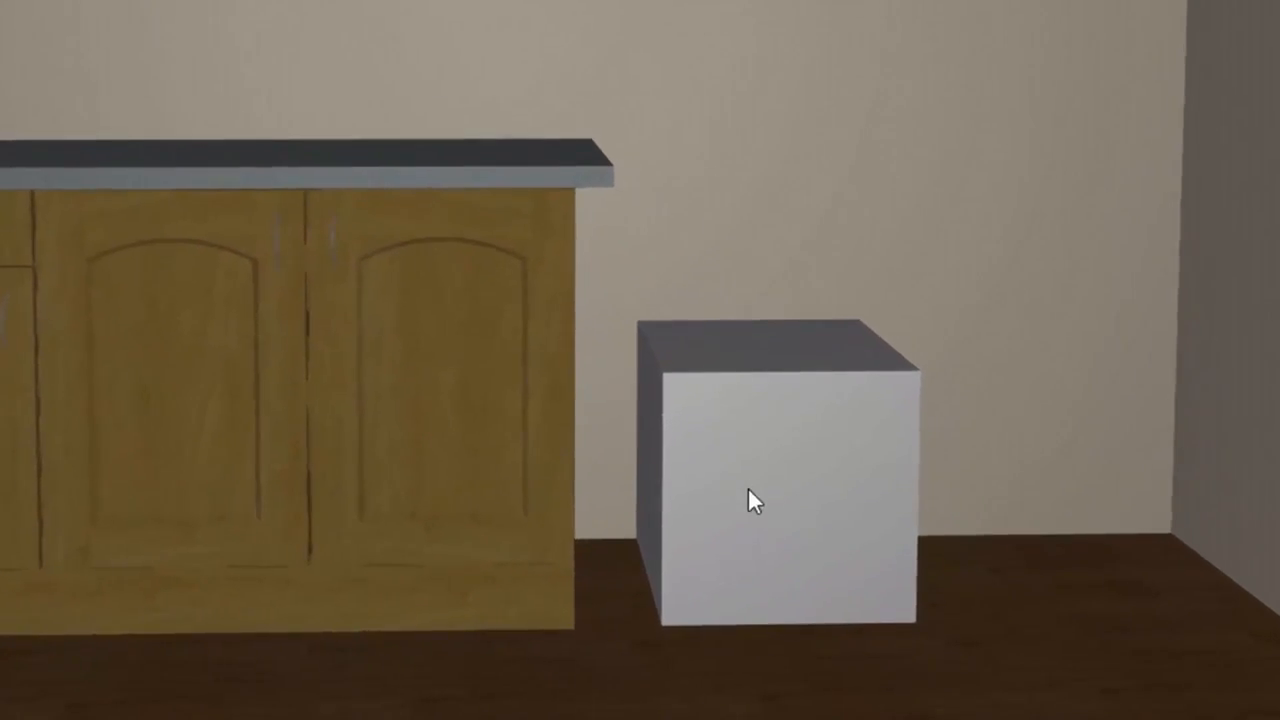
click(754, 482)
ctrl+click(743, 345)
ctrl+click(644, 441)
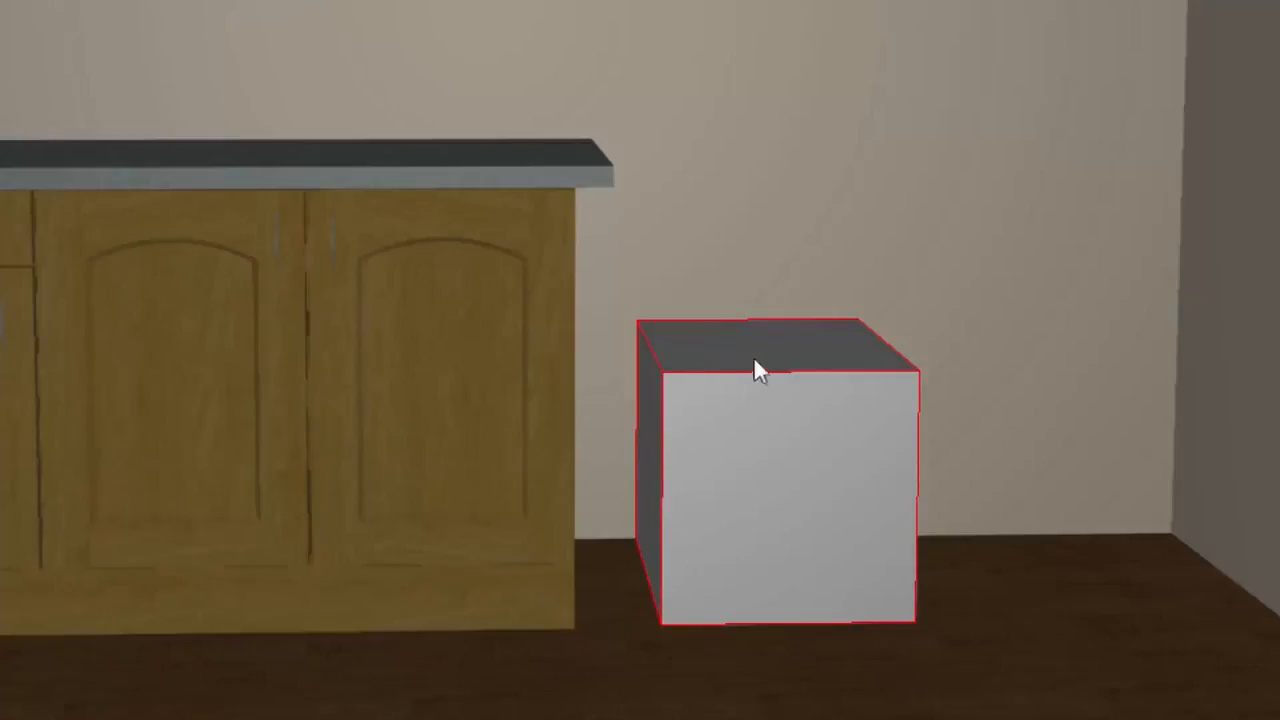
ctrl+click(652, 480)
ctrl+click(747, 353)
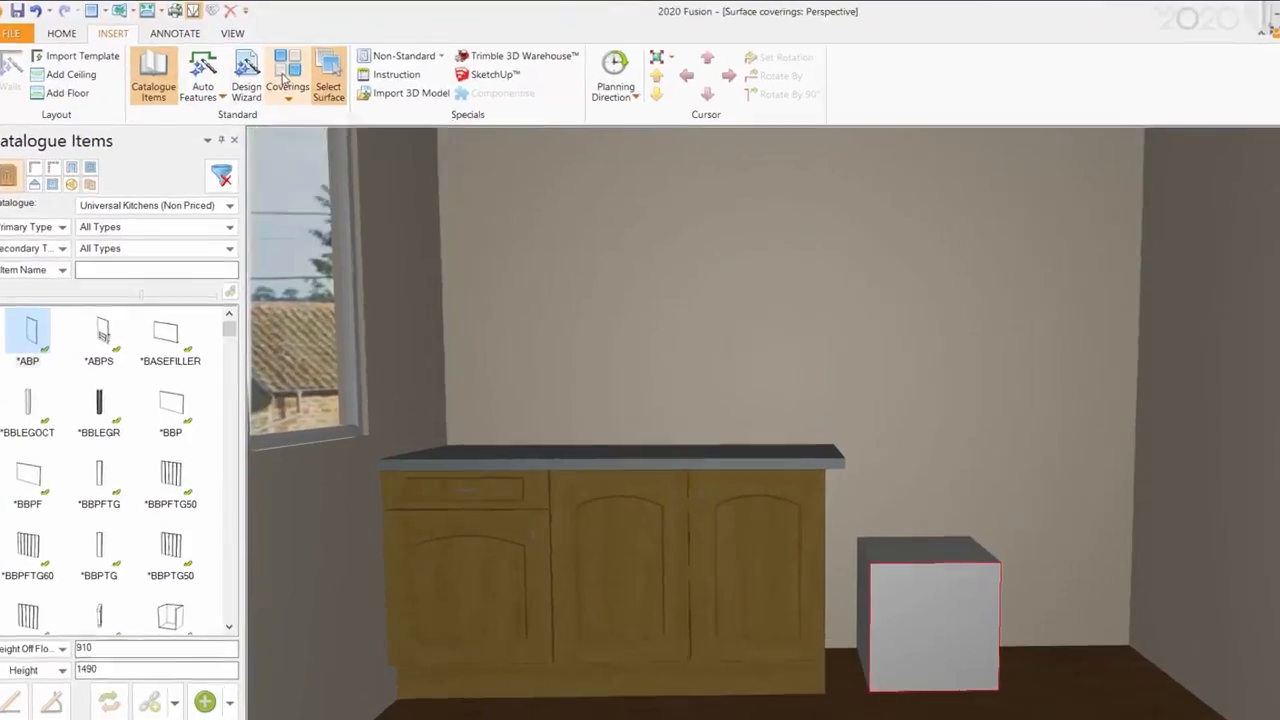
- Start an Item Surface covering for the box's front face and switch the tile catalogue to Advanced Graphics, accepting the removal of selected materials
click(279, 78)
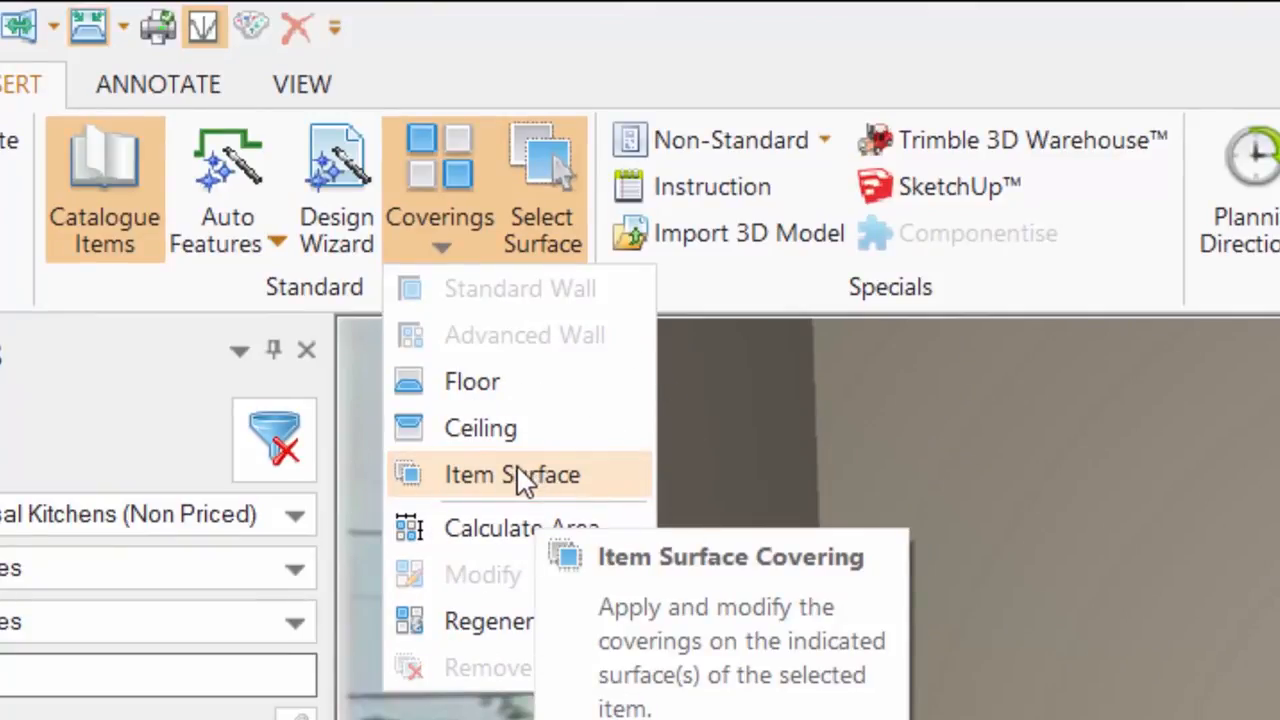
click(516, 474)
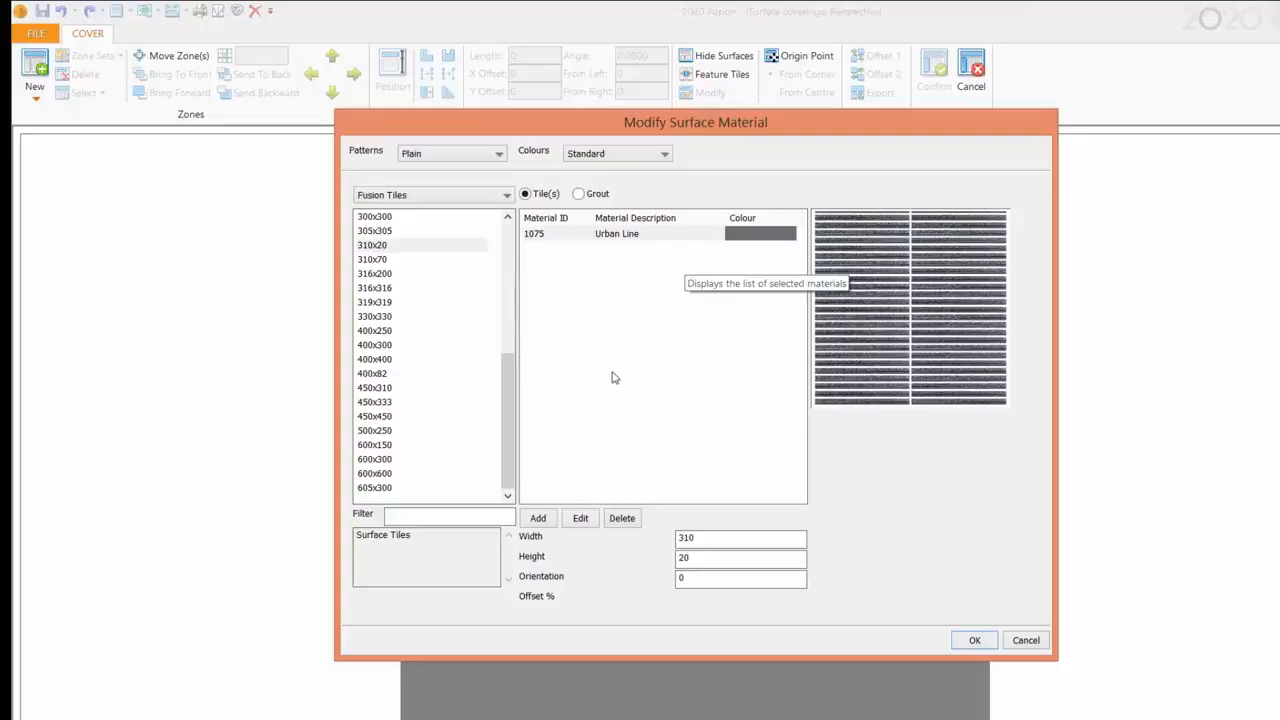
click(508, 195)
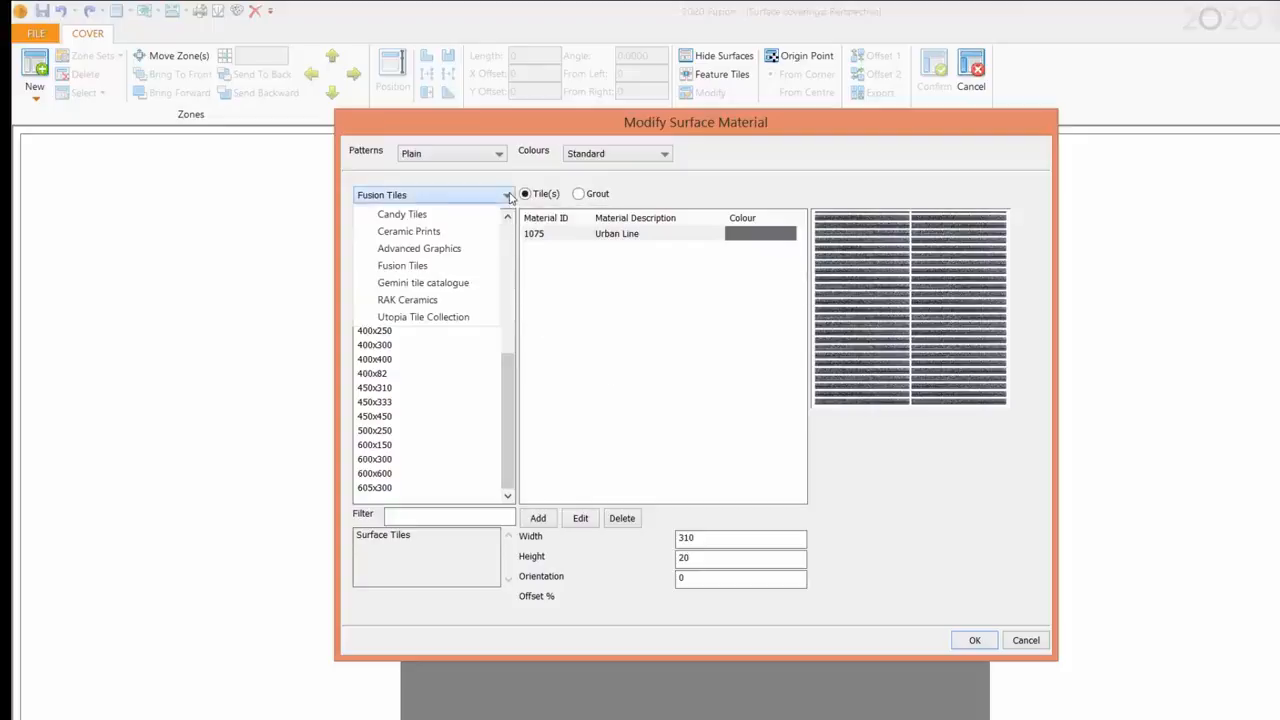
click(440, 250)
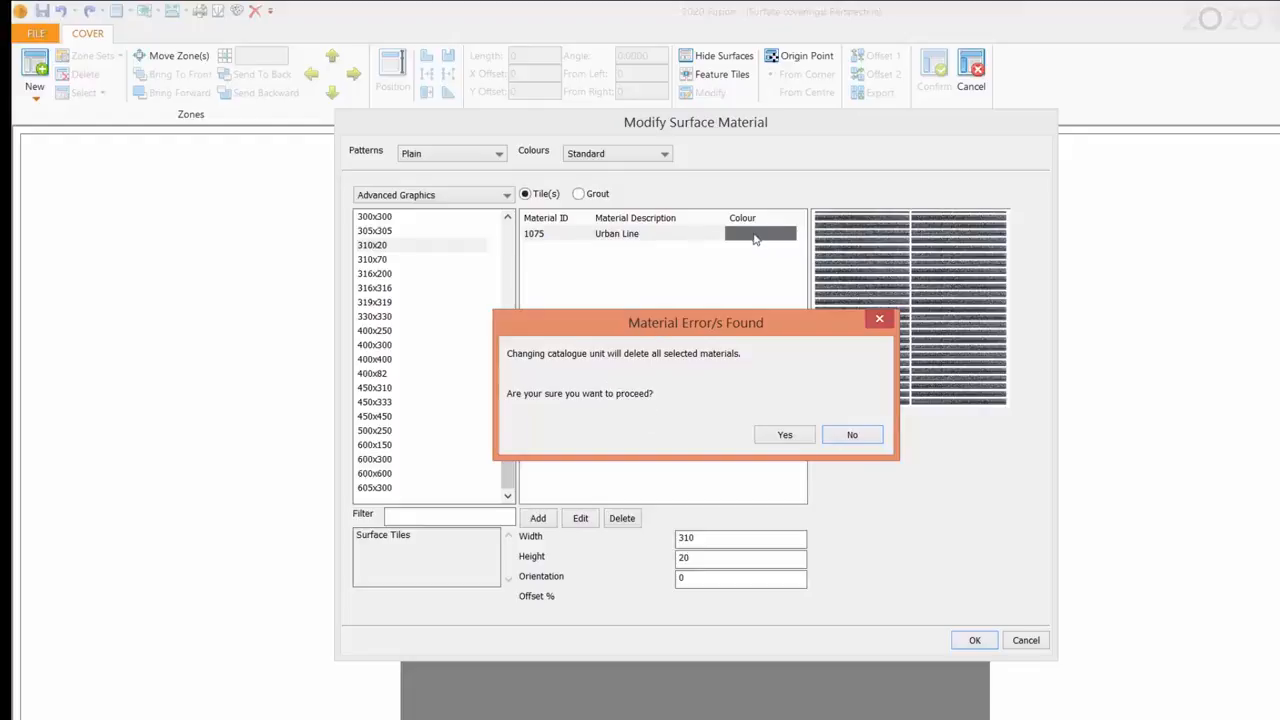
click(785, 436)
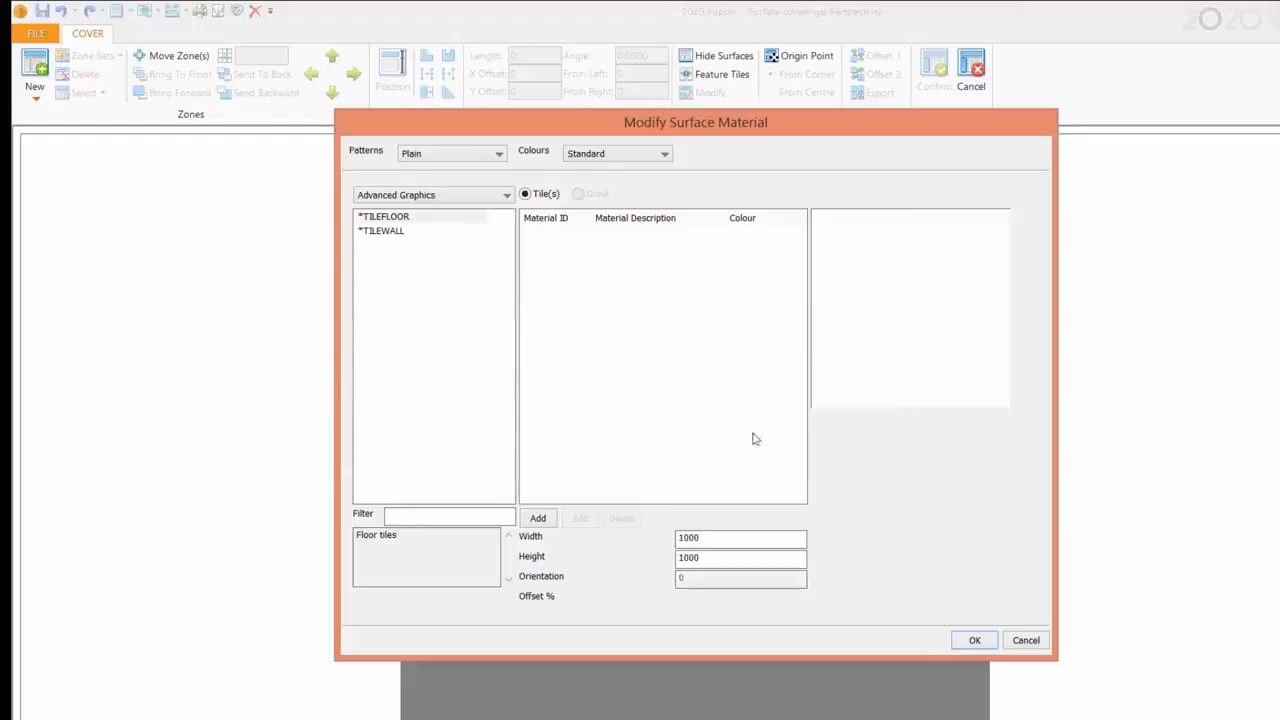
- Add material 1505 Herringbone Flooring 6 and confirm it as the covering of the box's front face
click(538, 520)
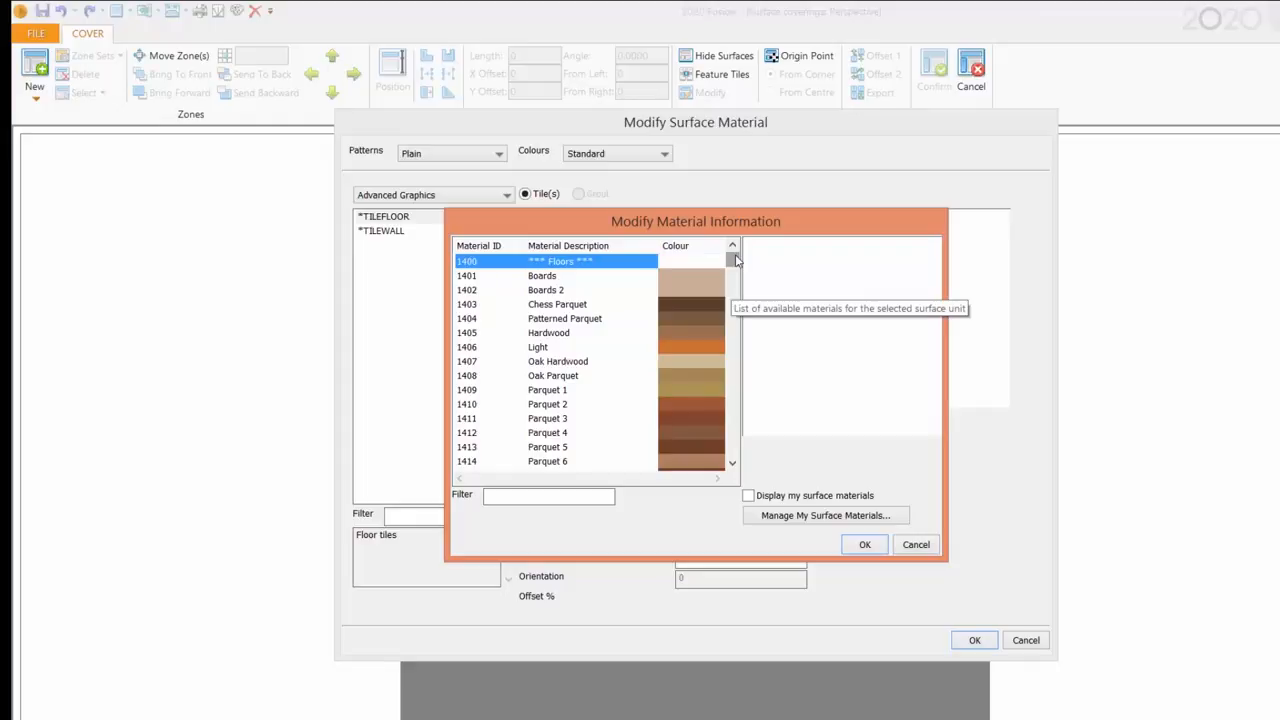
mouse_move(735, 257)
mouse_down()
mouse_move(733, 350)
mouse_move(745, 265)
mouse_up()
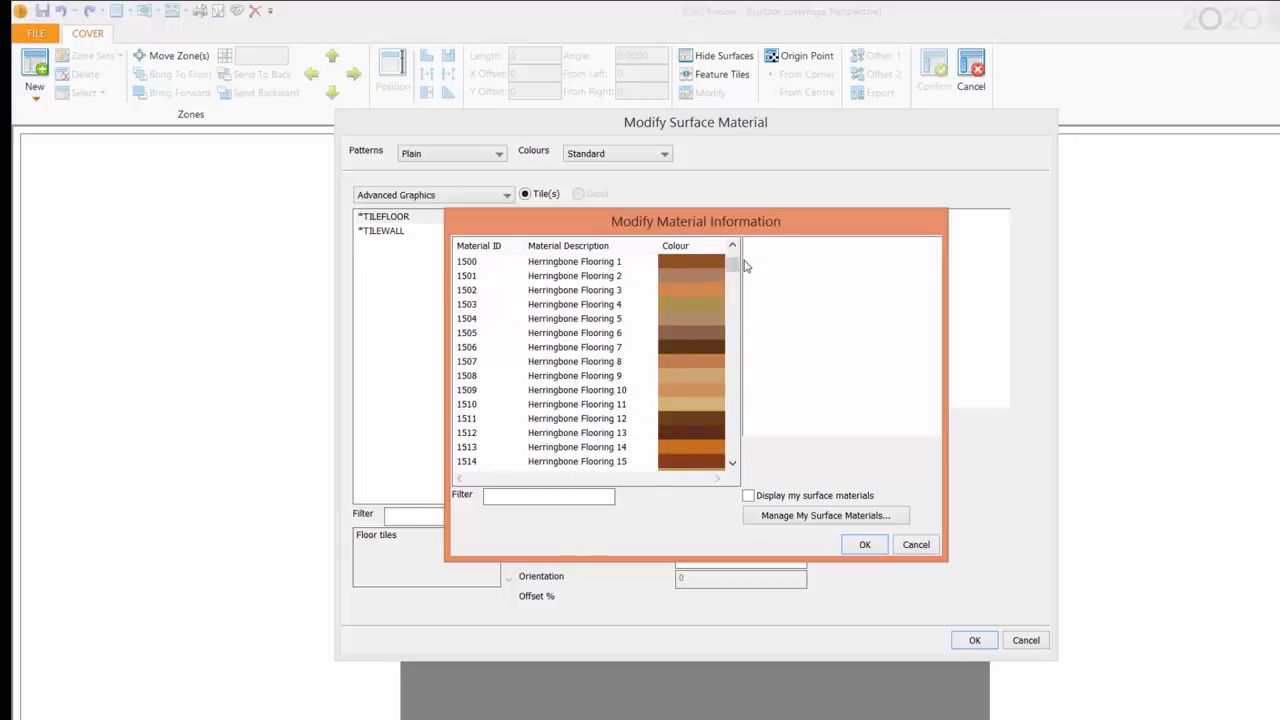
click(568, 334)
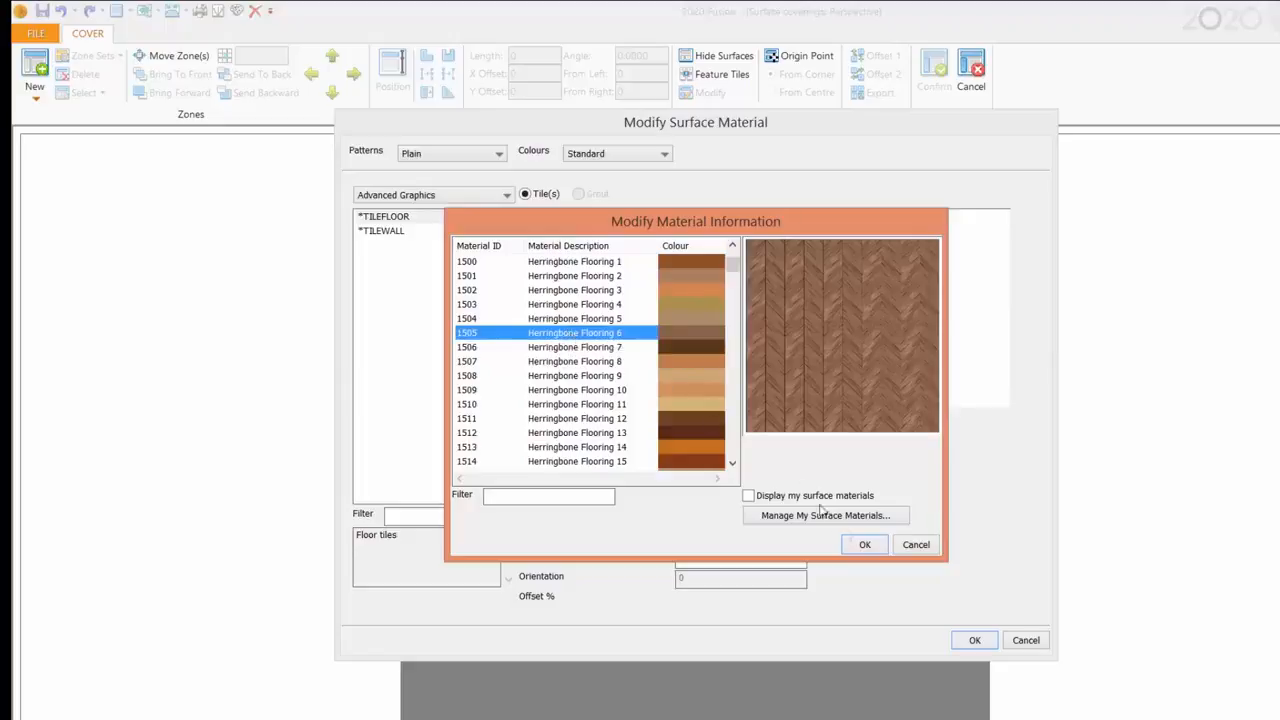
click(863, 545)
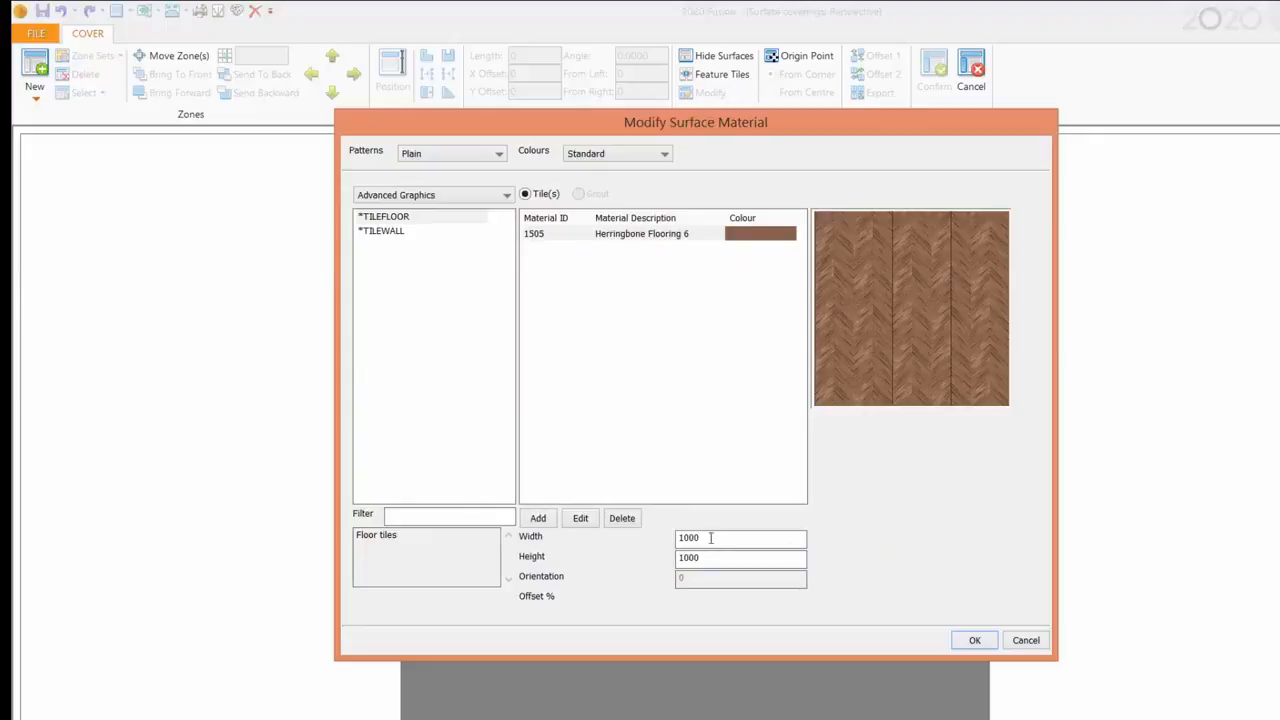
click(973, 640)
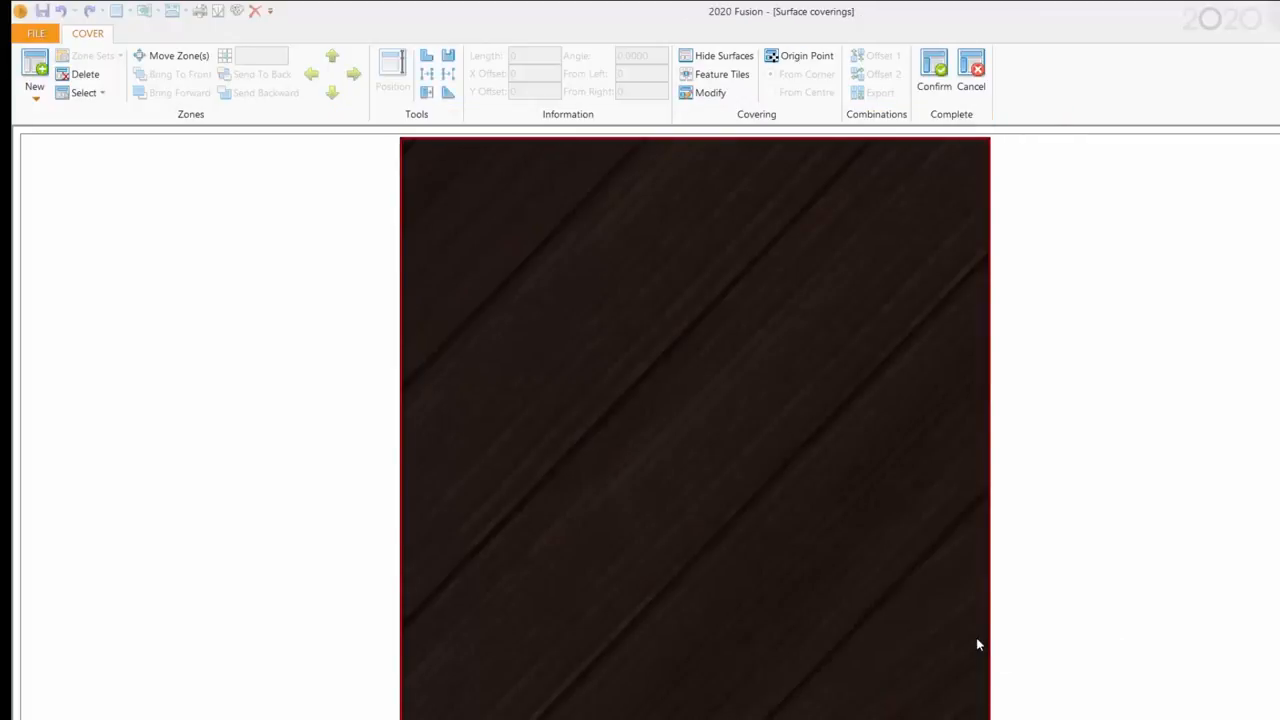
click(934, 68)
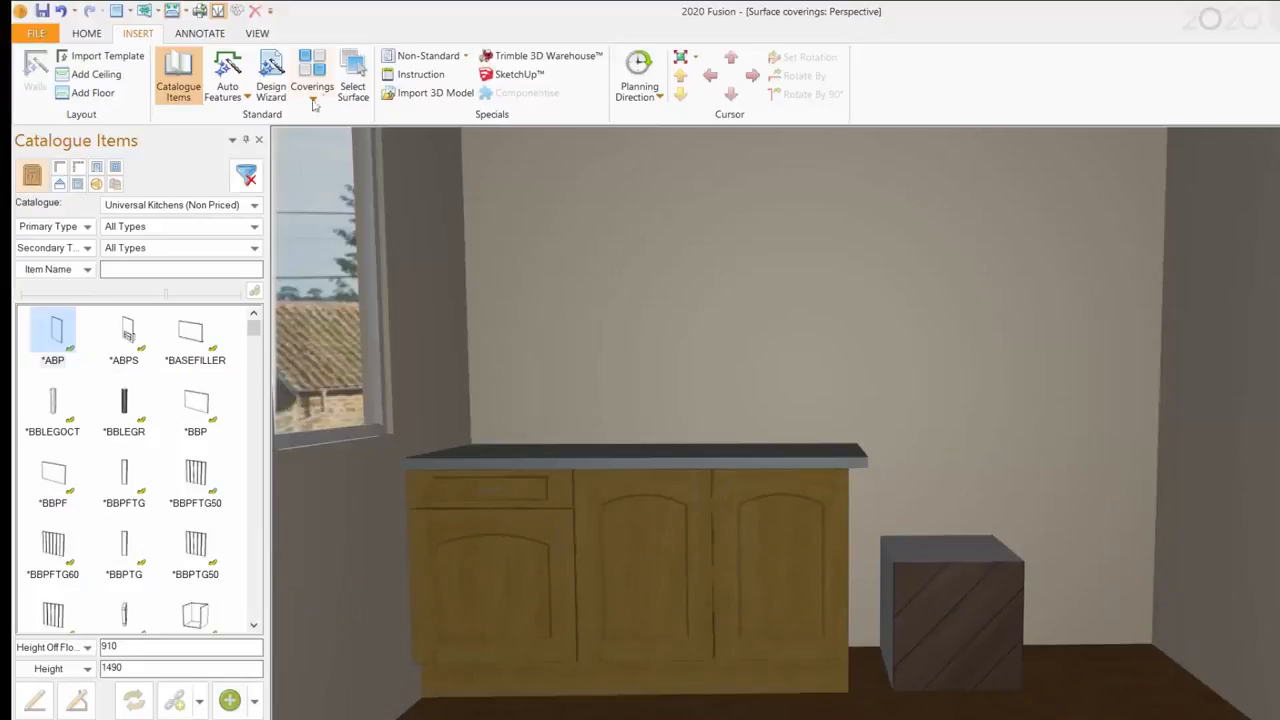
- Start an Item Surface covering for the box's top face and delete the Herringbone Flooring 6 material from its material list
click(362, 76)
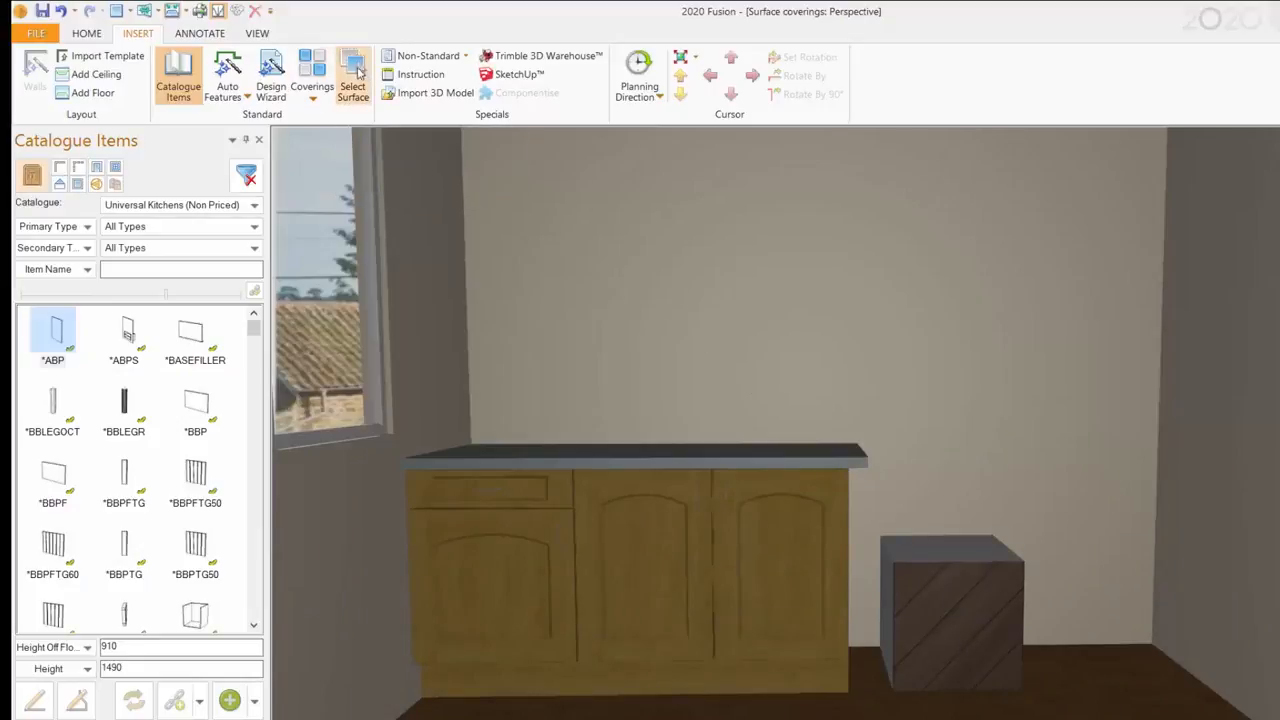
click(948, 553)
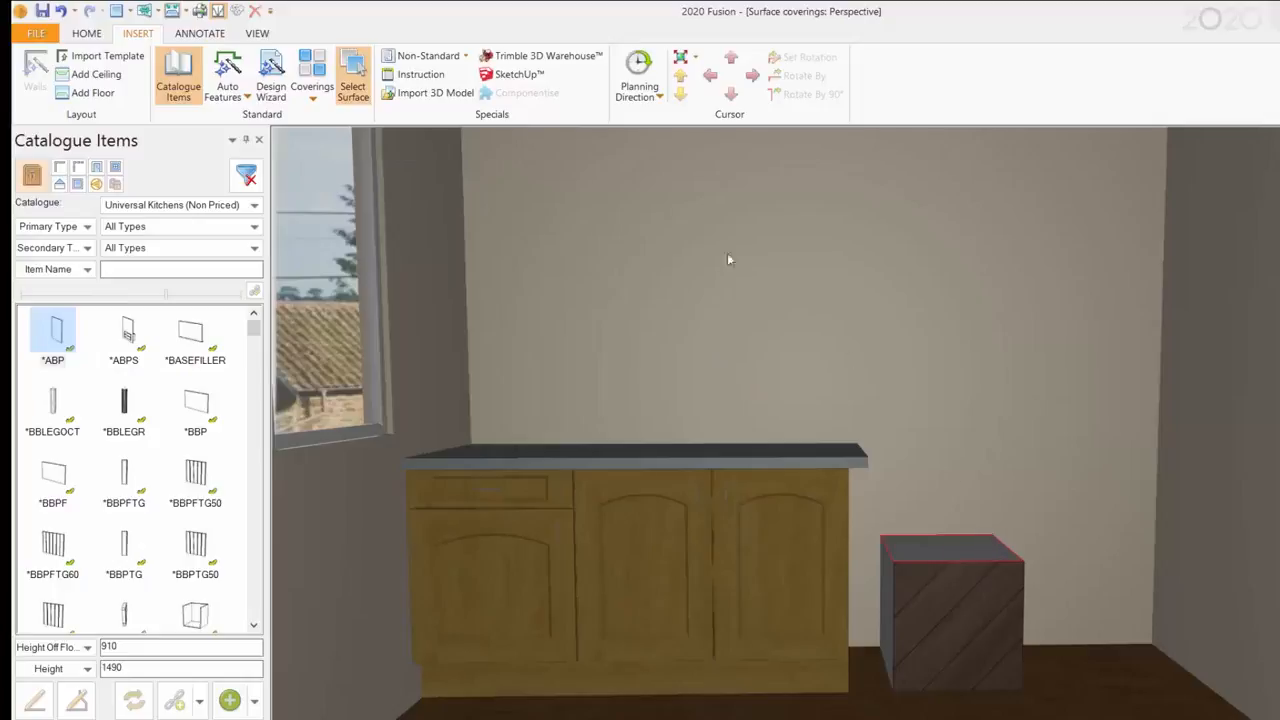
click(313, 98)
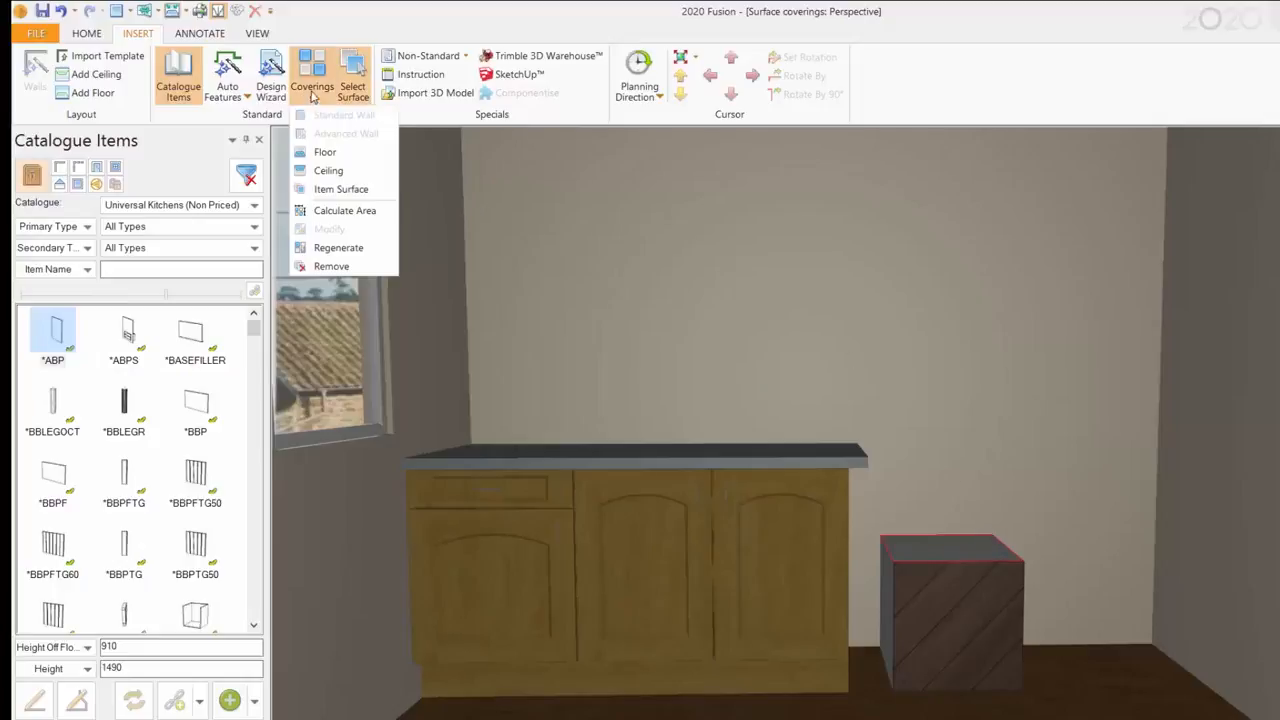
click(342, 191)
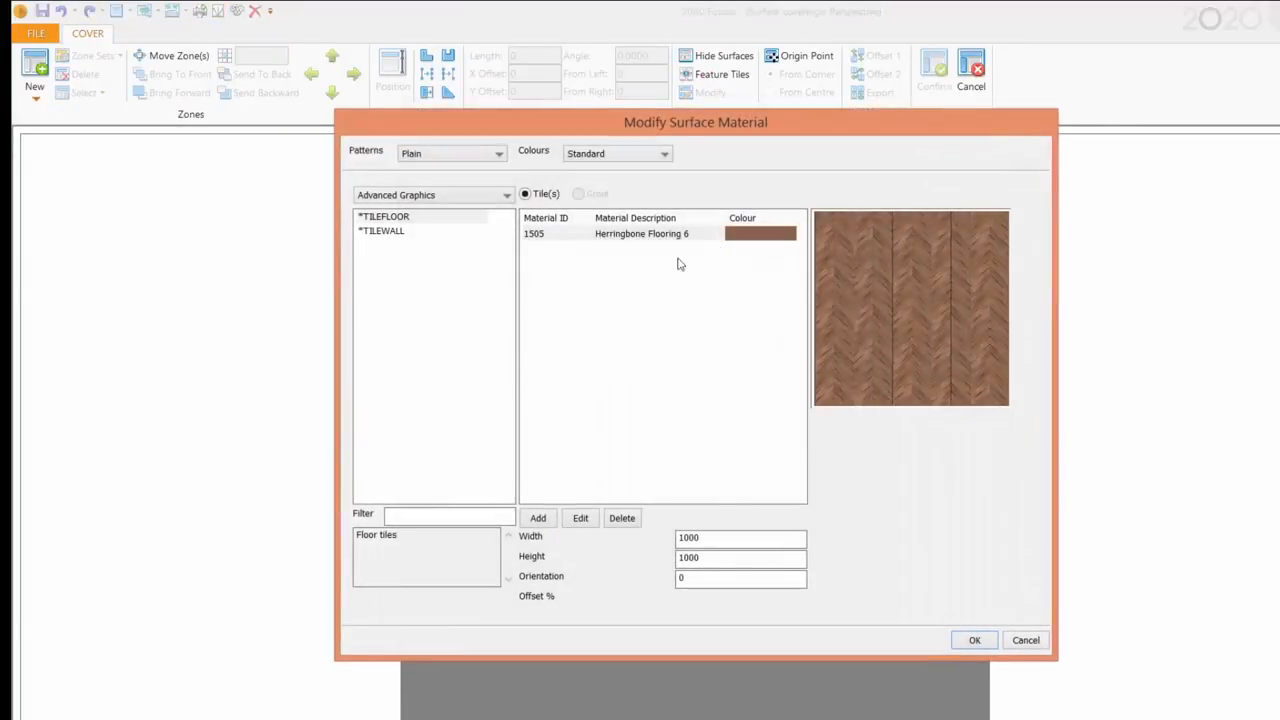
click(622, 517)
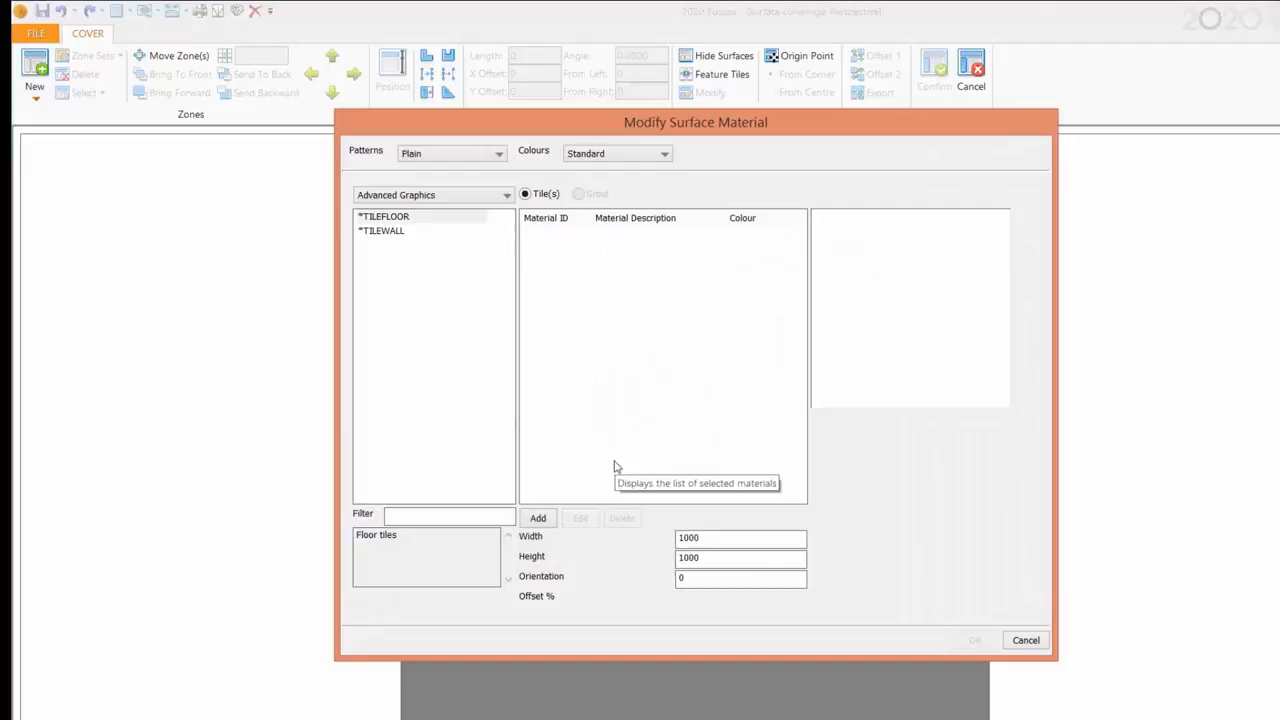
- Start adding a material to the top face's covering and open Manage My Surface Materials
click(539, 519)
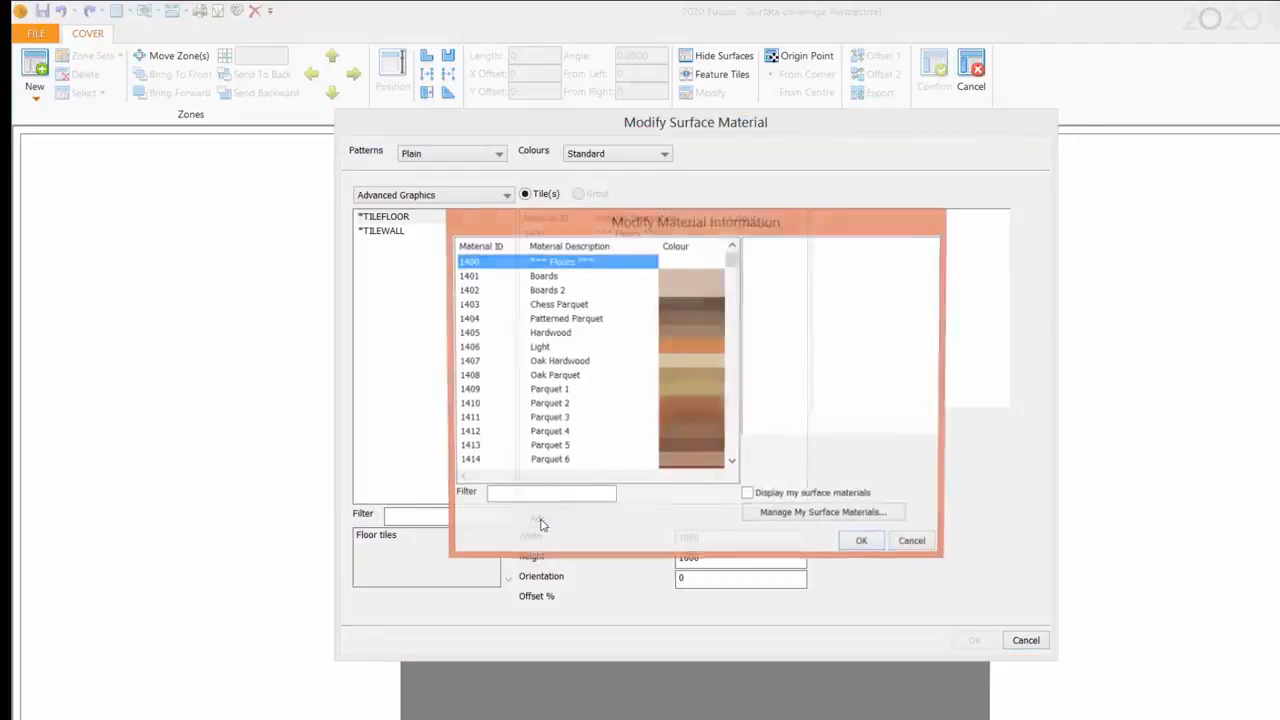
click(816, 519)
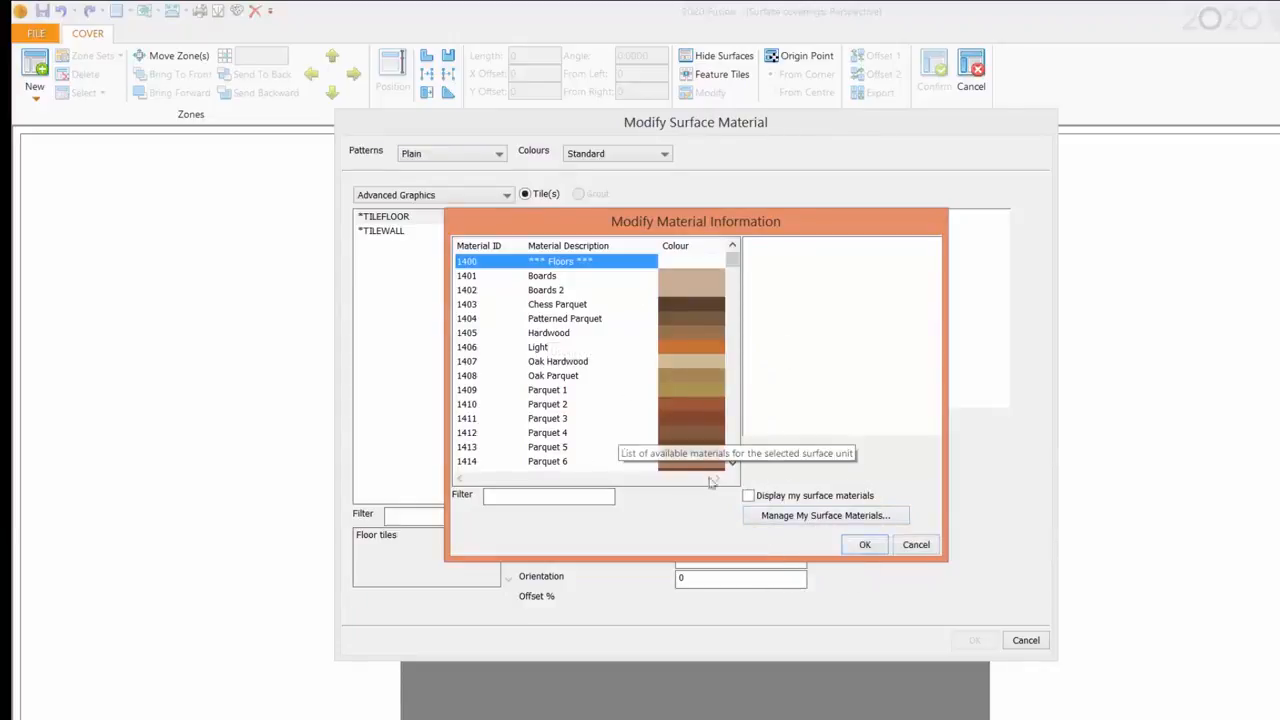
click(800, 520)
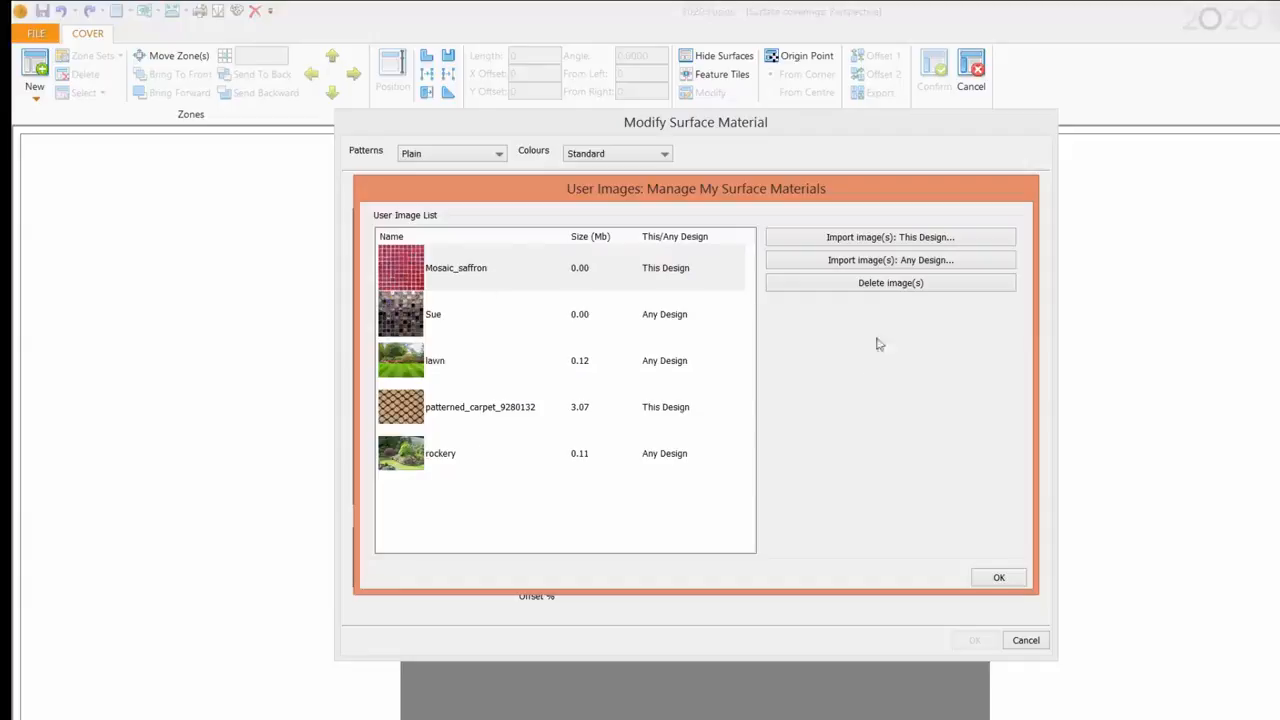
click(905, 241)
click(918, 263)
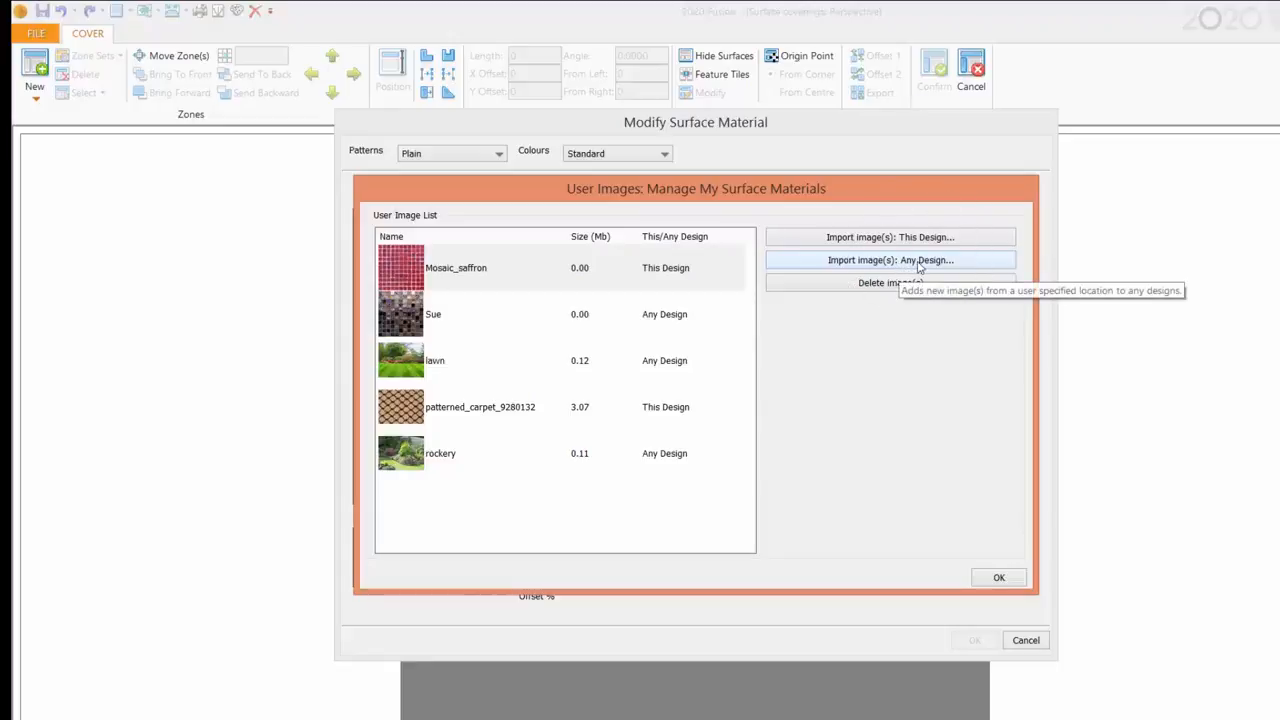
- Delete the Mosaic_saffron image and the dark mosaic image listed below it from the user image list
click(869, 288)
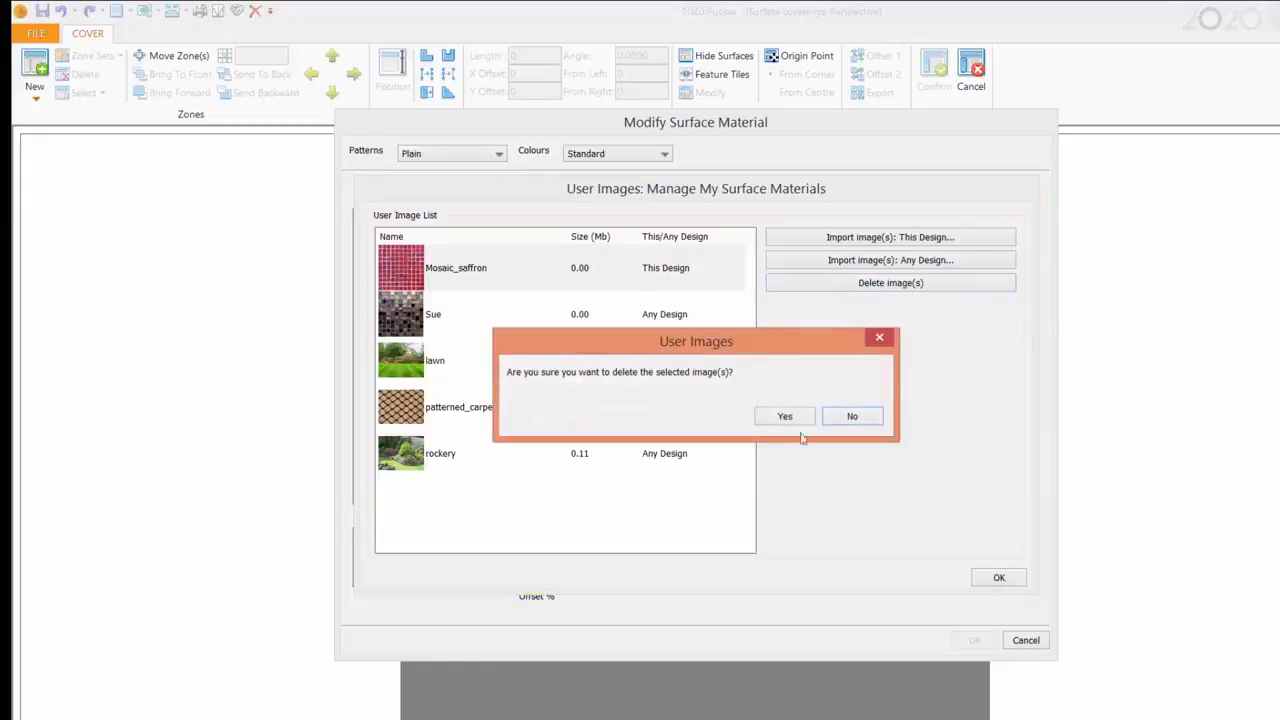
click(799, 420)
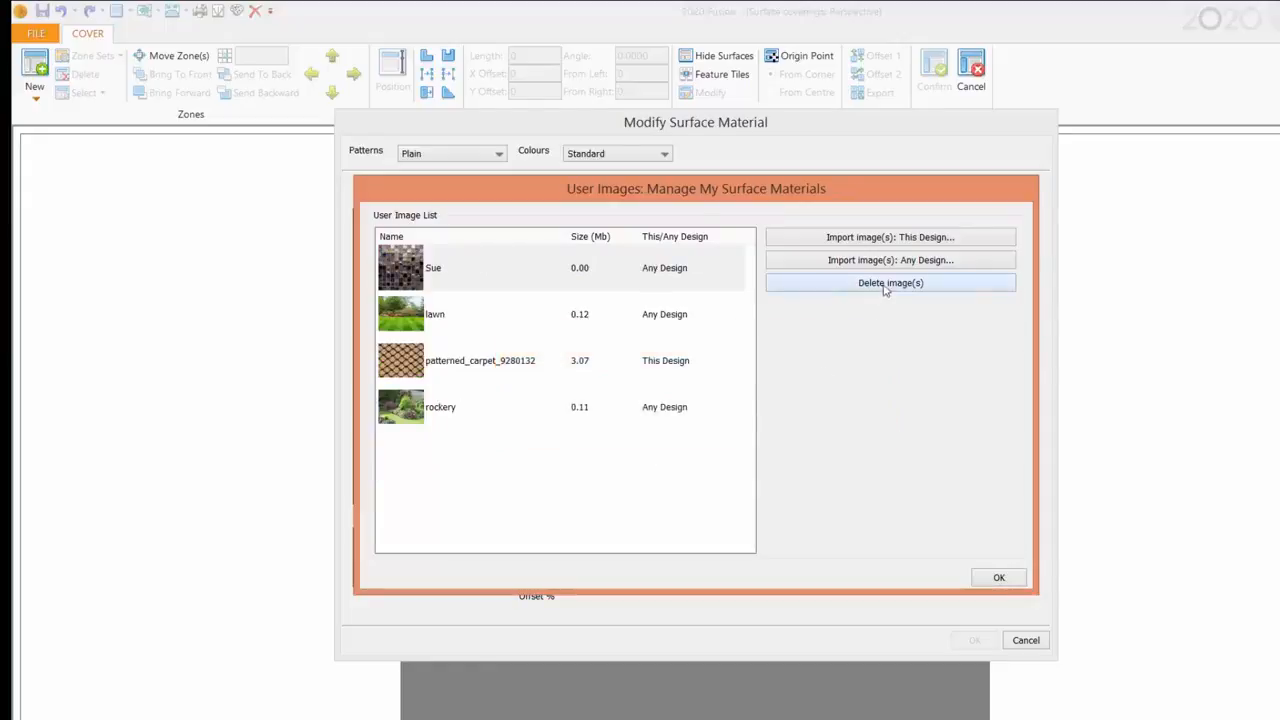
click(885, 285)
click(782, 418)
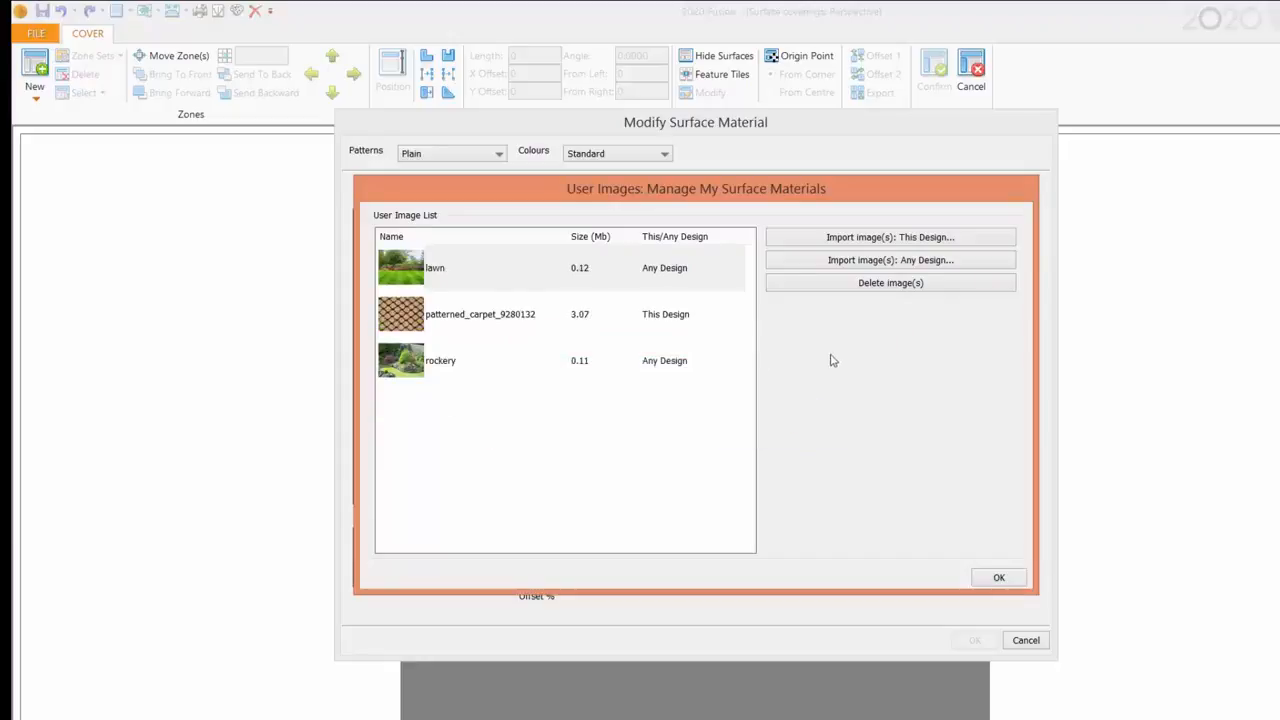
- Import the chelsworthC image from the Desktop's Gold Extras > Tiles folder for use in any design and close the user image list
click(856, 260)
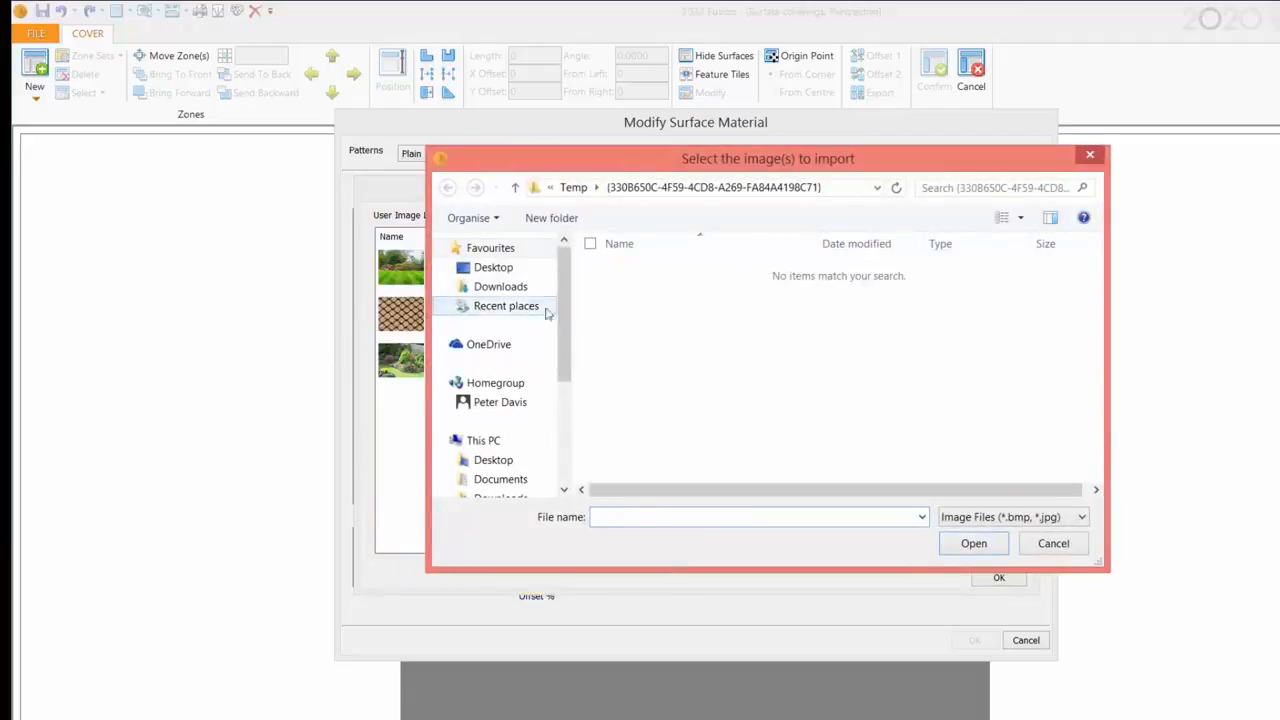
click(493, 268)
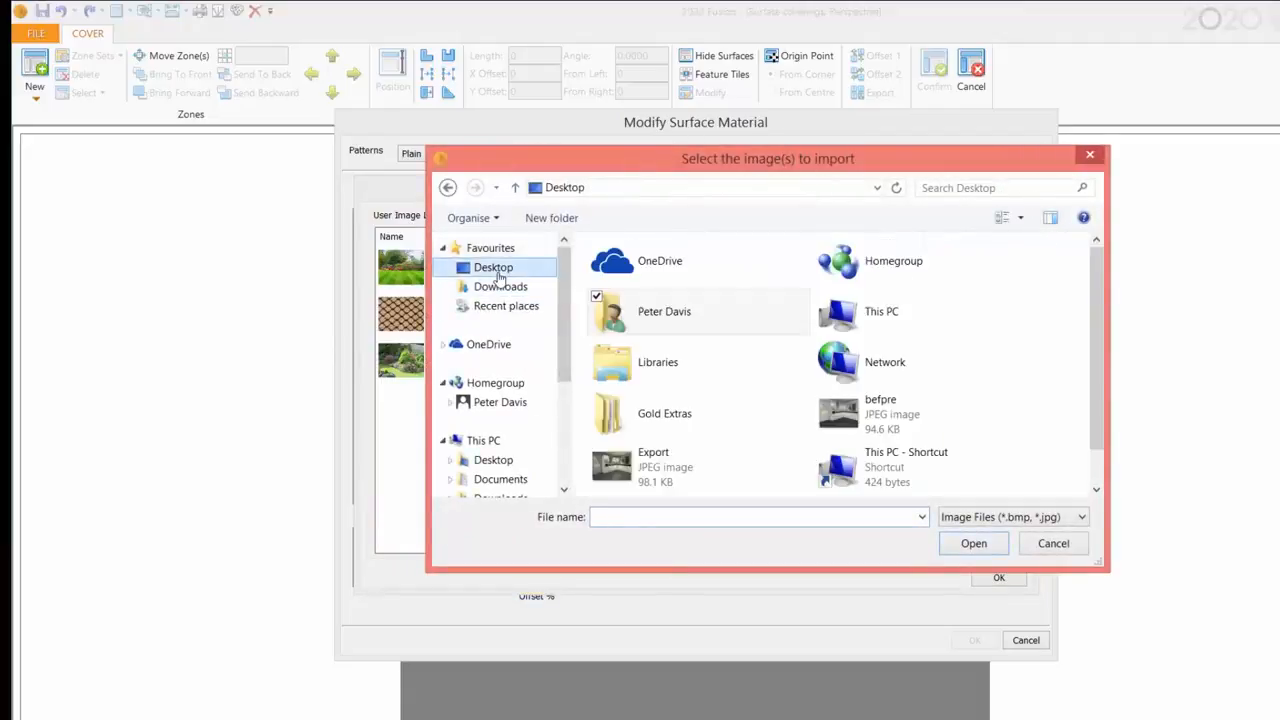
click(606, 423)
double_click(606, 423)
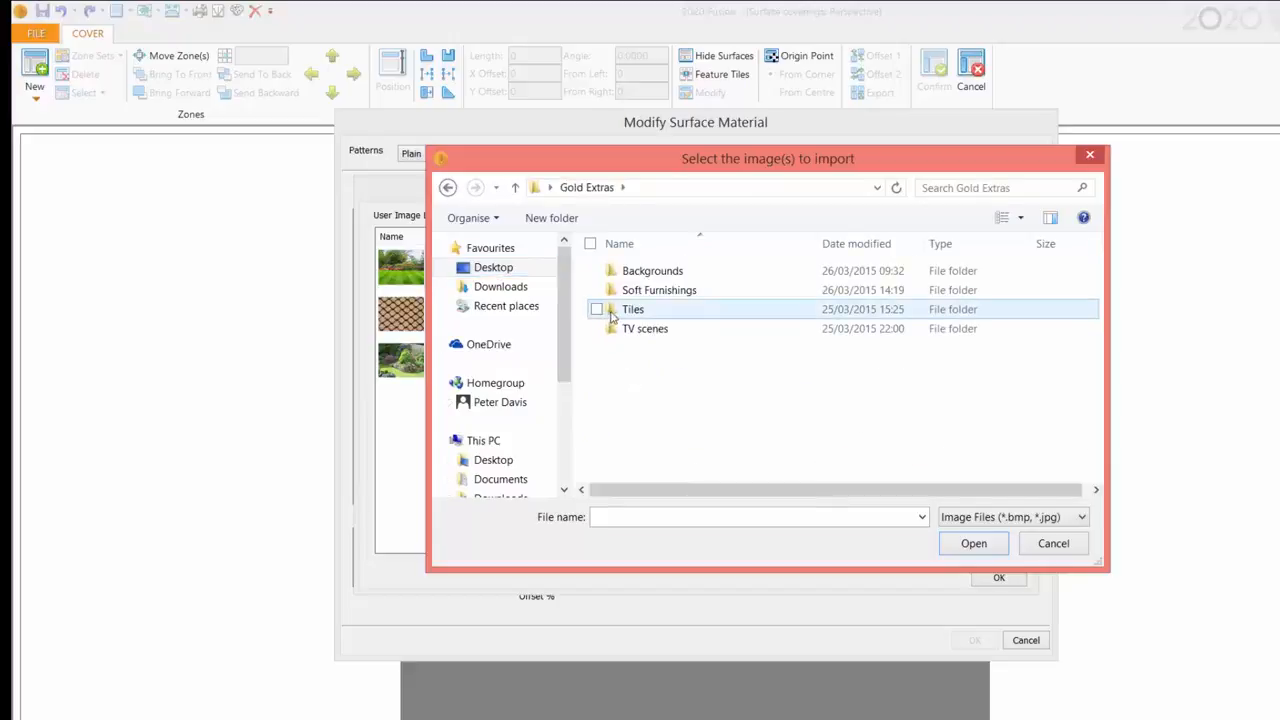
click(614, 313)
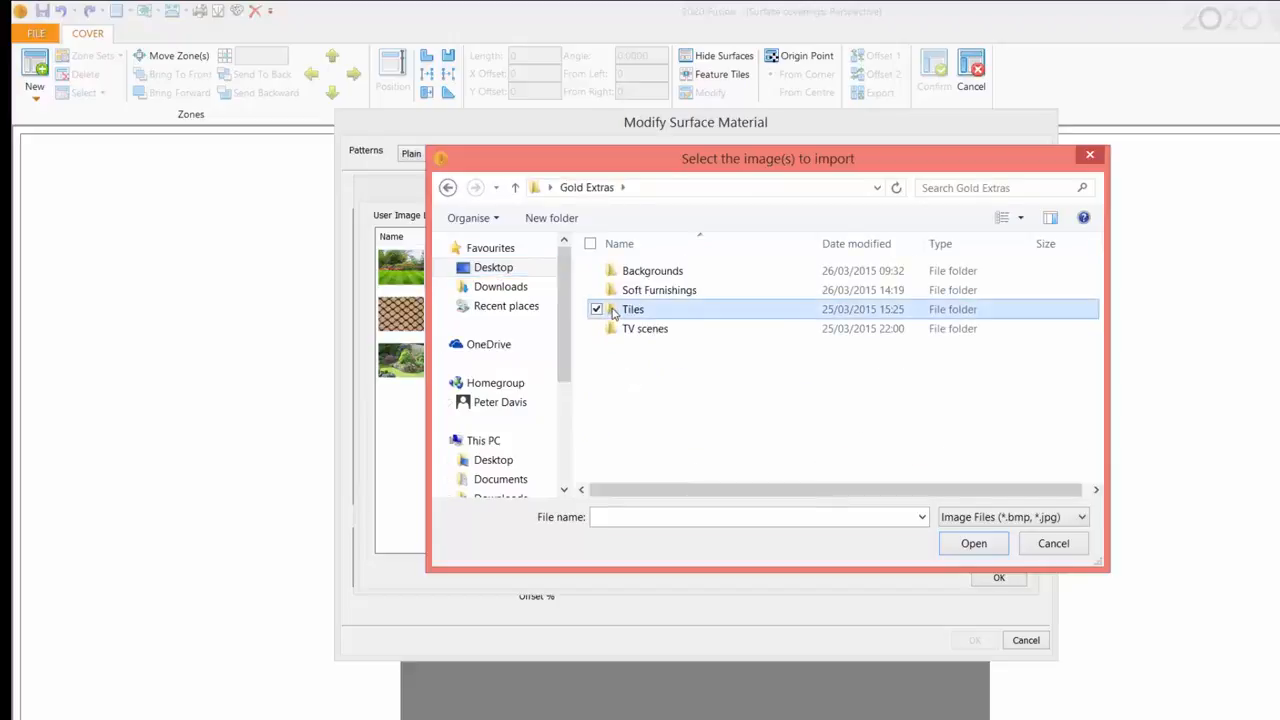
click(972, 541)
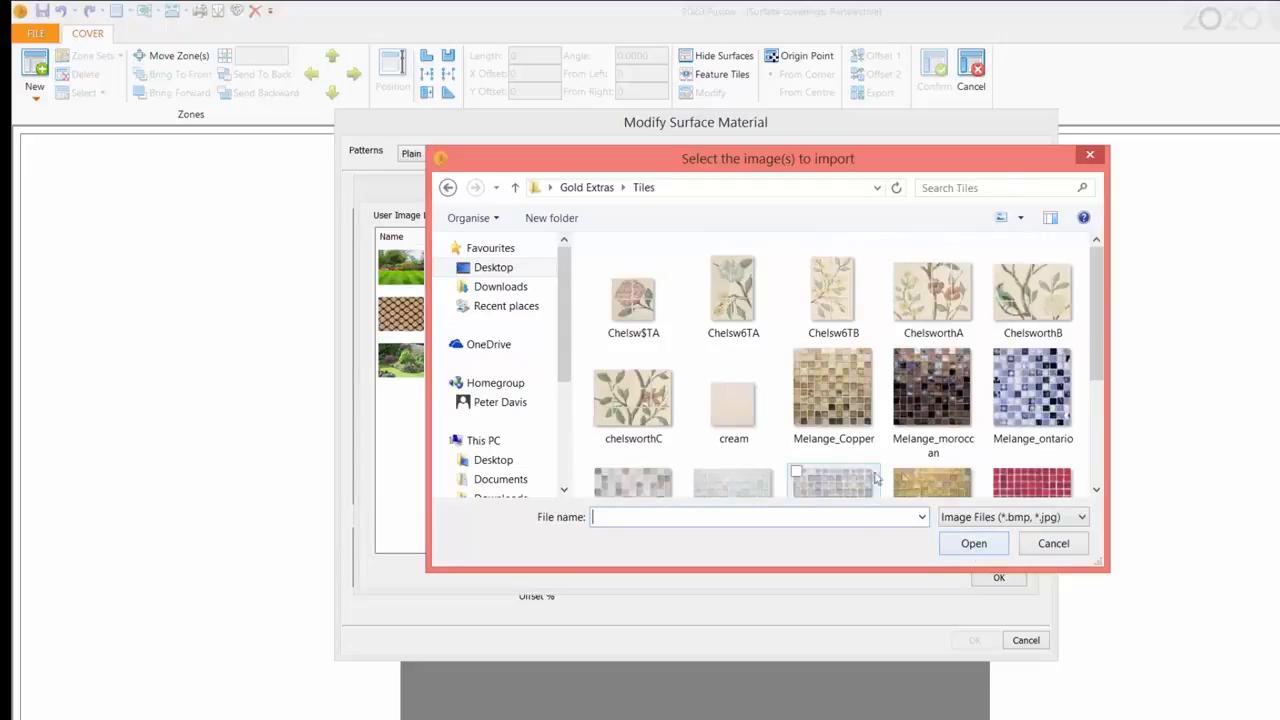
click(622, 405)
click(1000, 545)
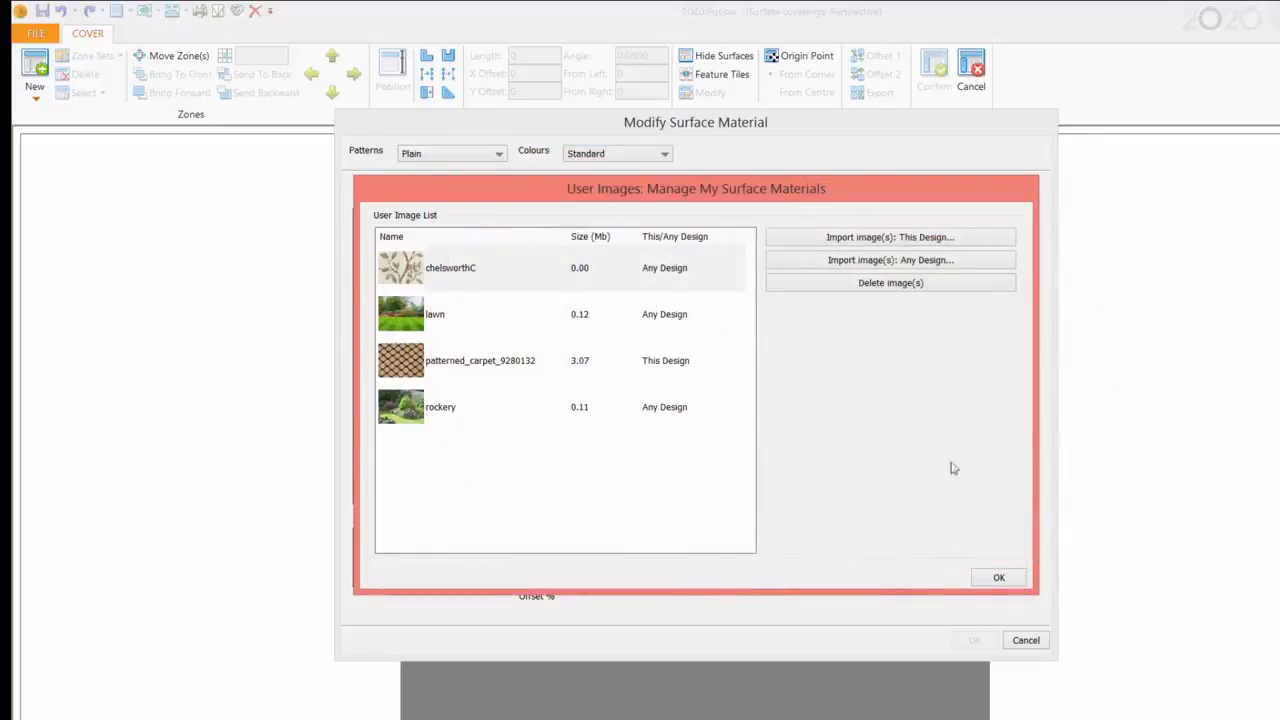
click(1001, 580)
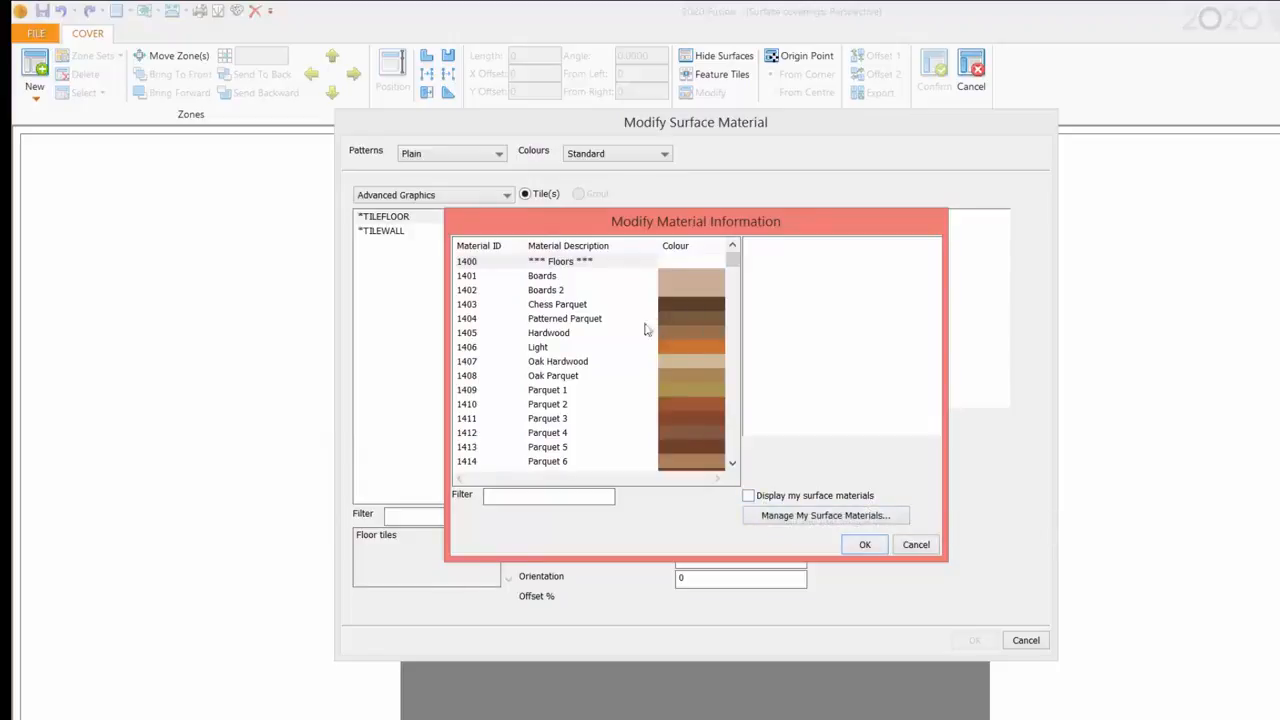
- Display my surface materials, add chelsworthC and apply it to the box's top face
click(749, 498)
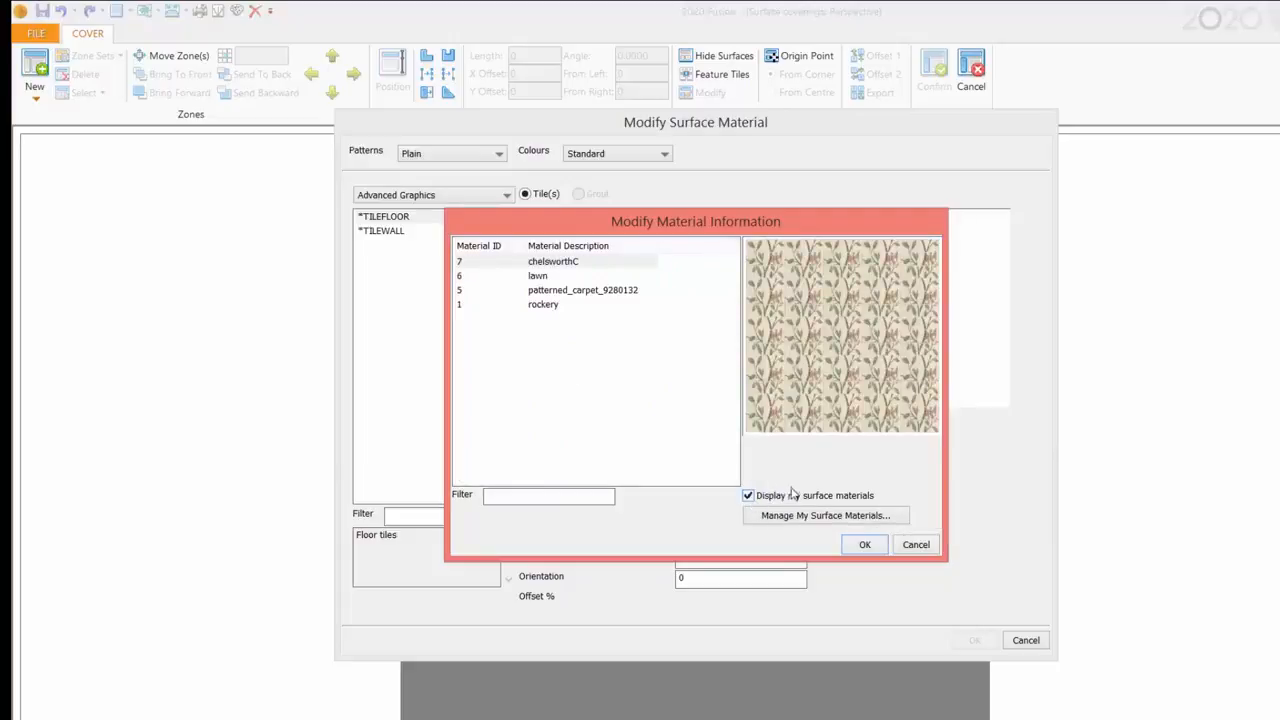
click(865, 545)
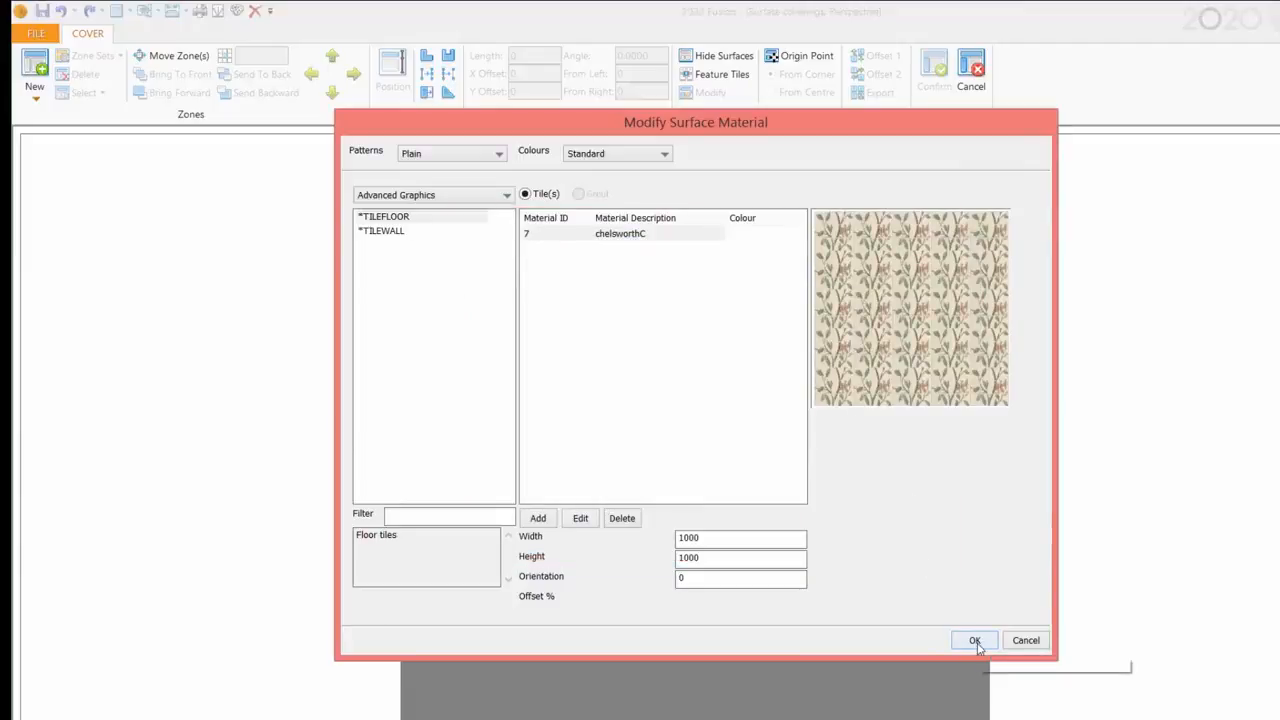
click(975, 641)
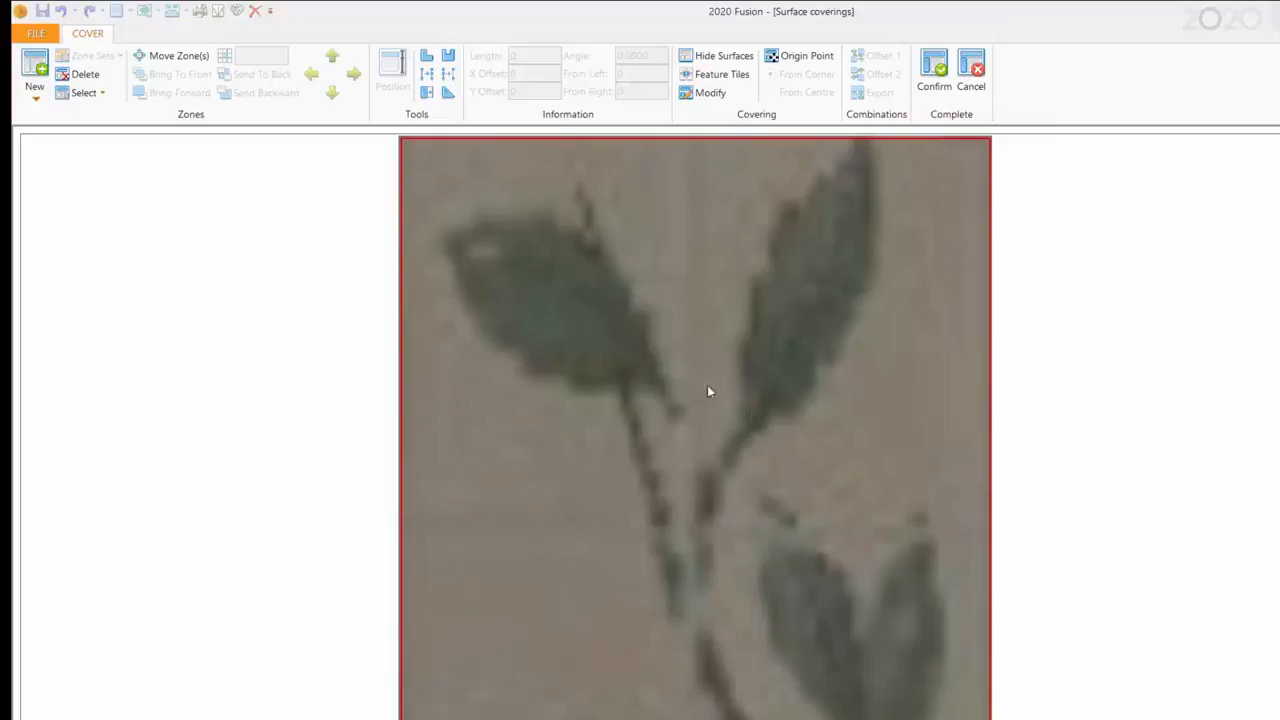
- Modify the chelsworthC covering to a width and height of 100 and confirm it on the box's top face
click(708, 95)
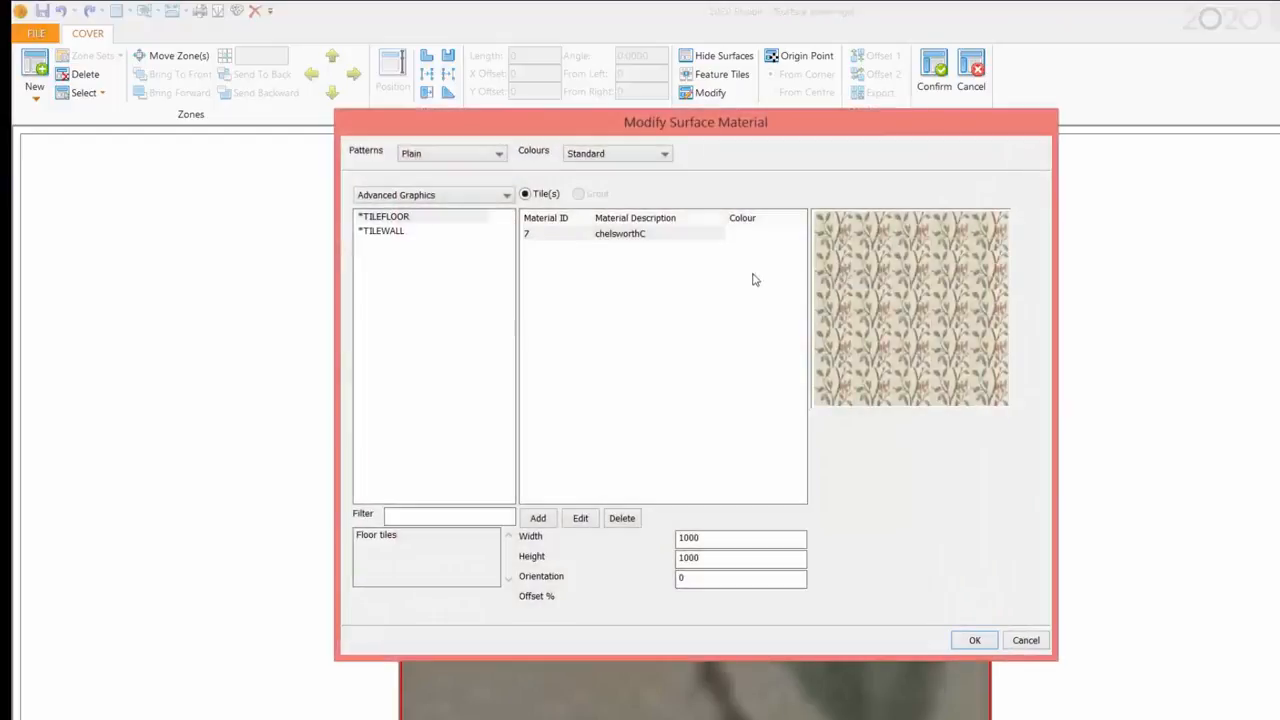
double_click(710, 537)
text(10)
key(Tab)
text(10)
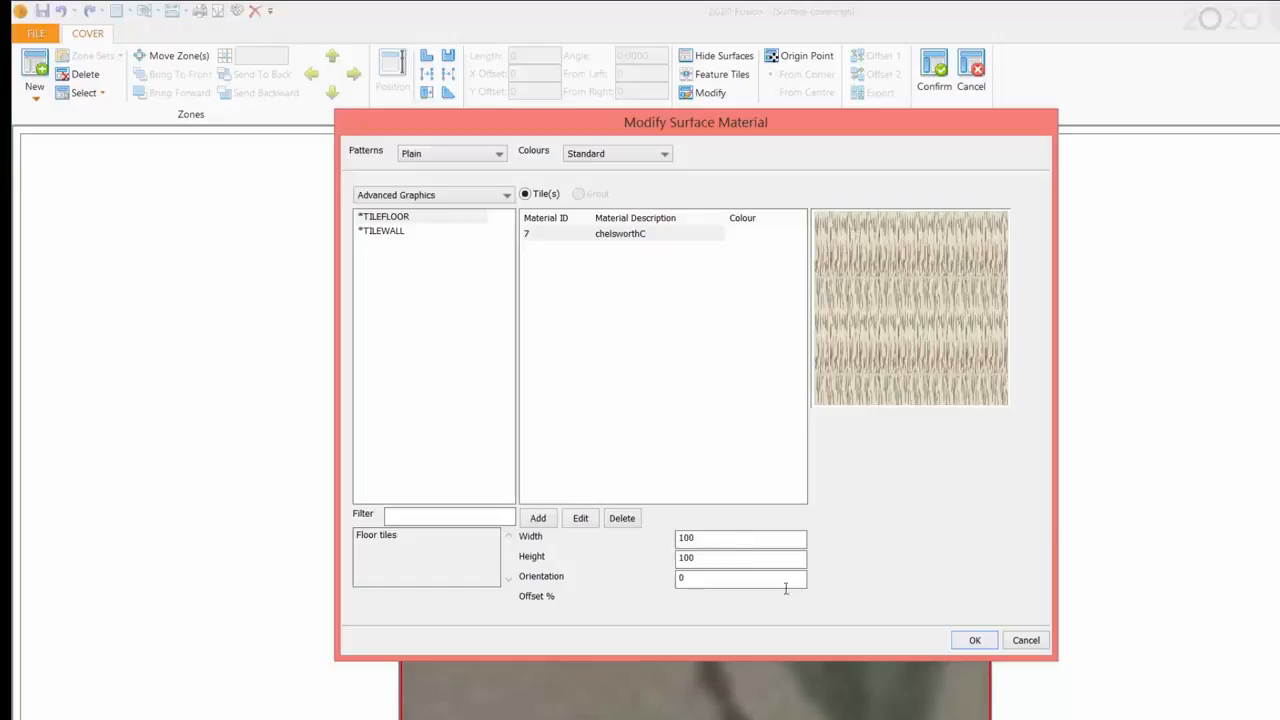
click(975, 640)
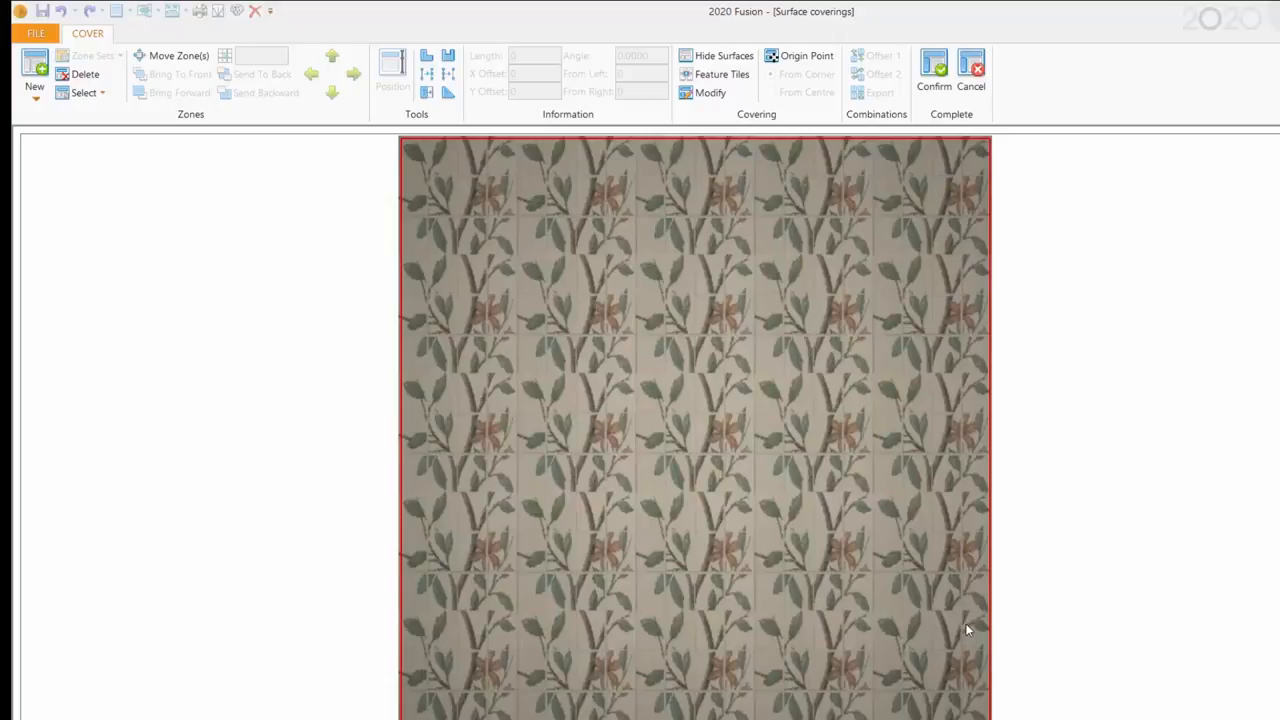
click(934, 70)
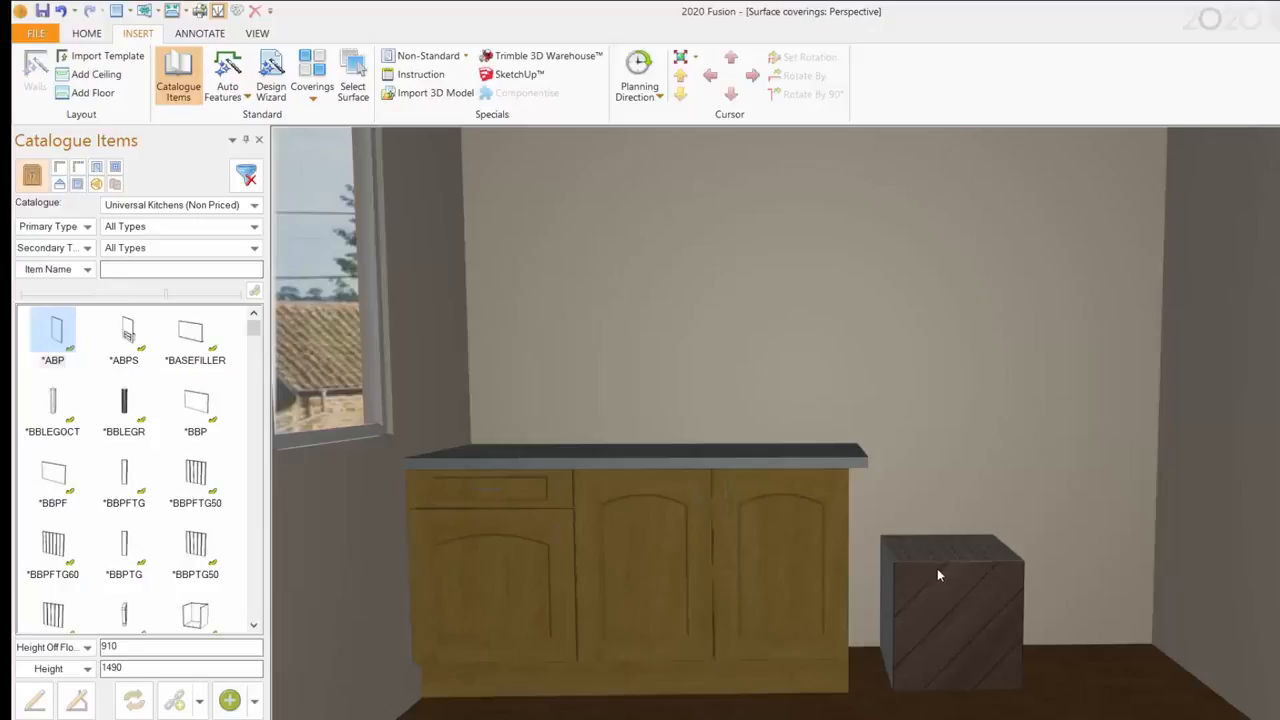
- Enable the Surface Cover setting for the 1000mm Highline Base Unit
click(697, 545)
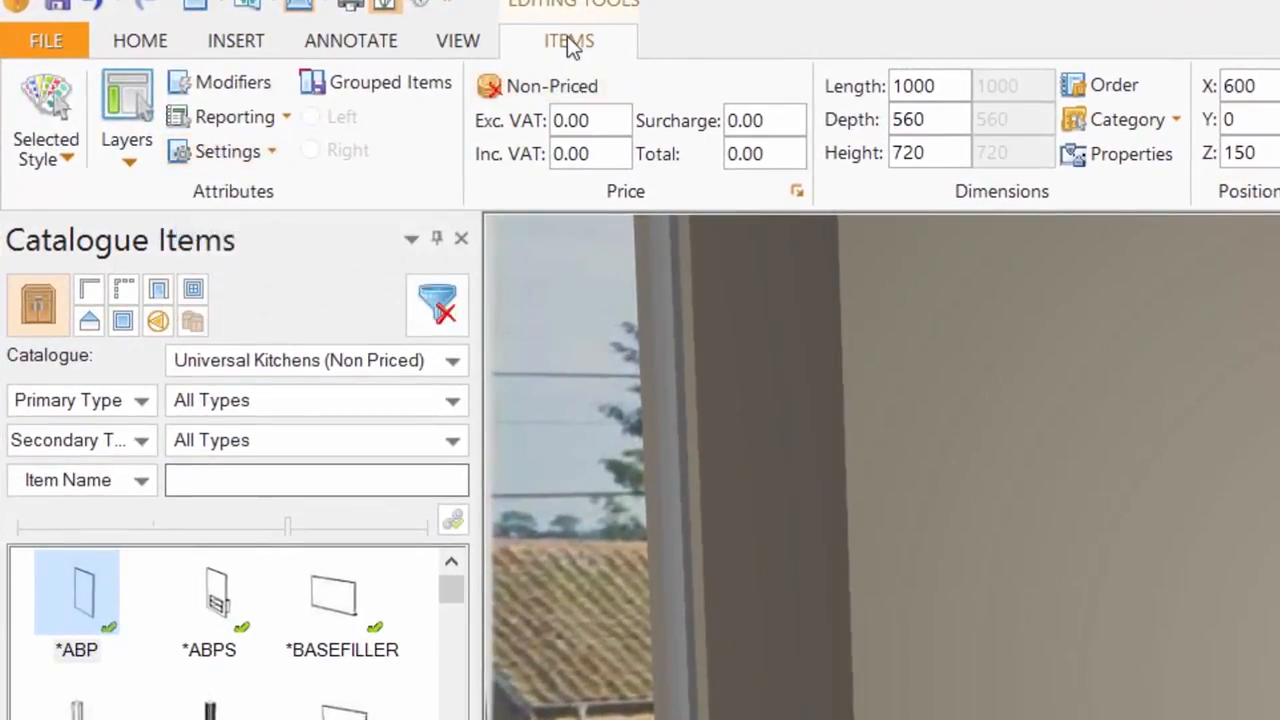
click(245, 155)
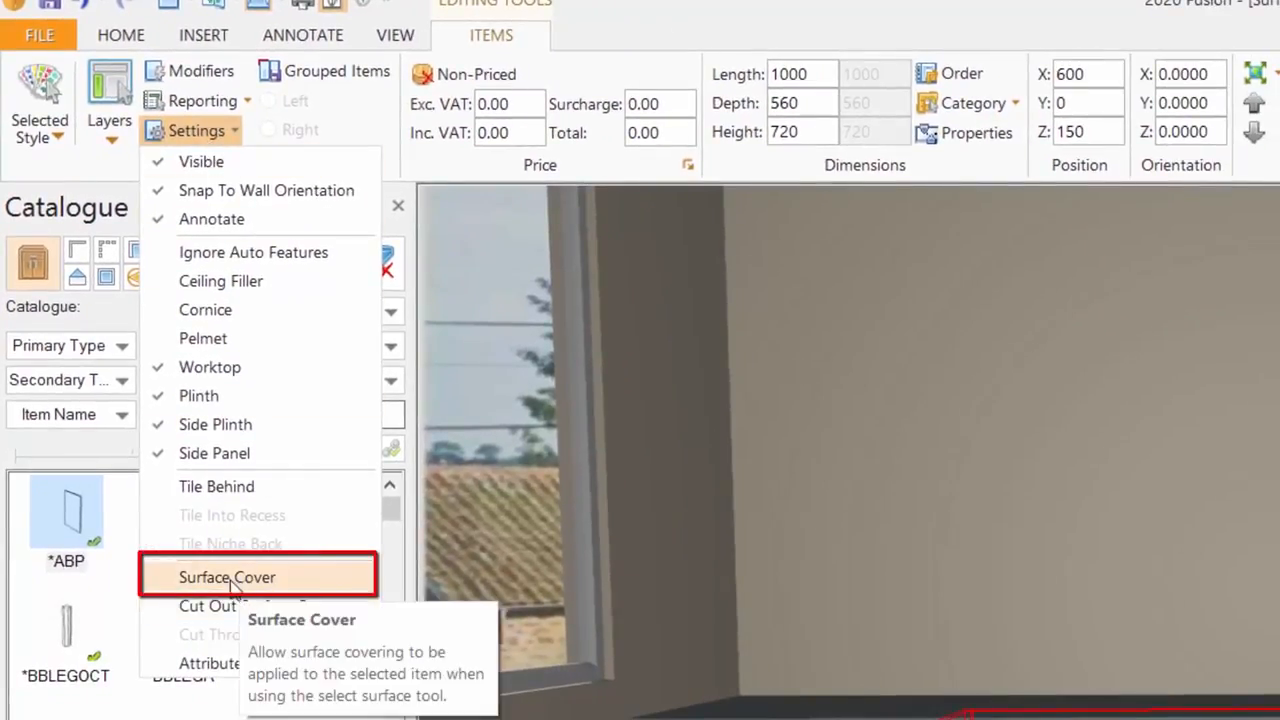
click(230, 580)
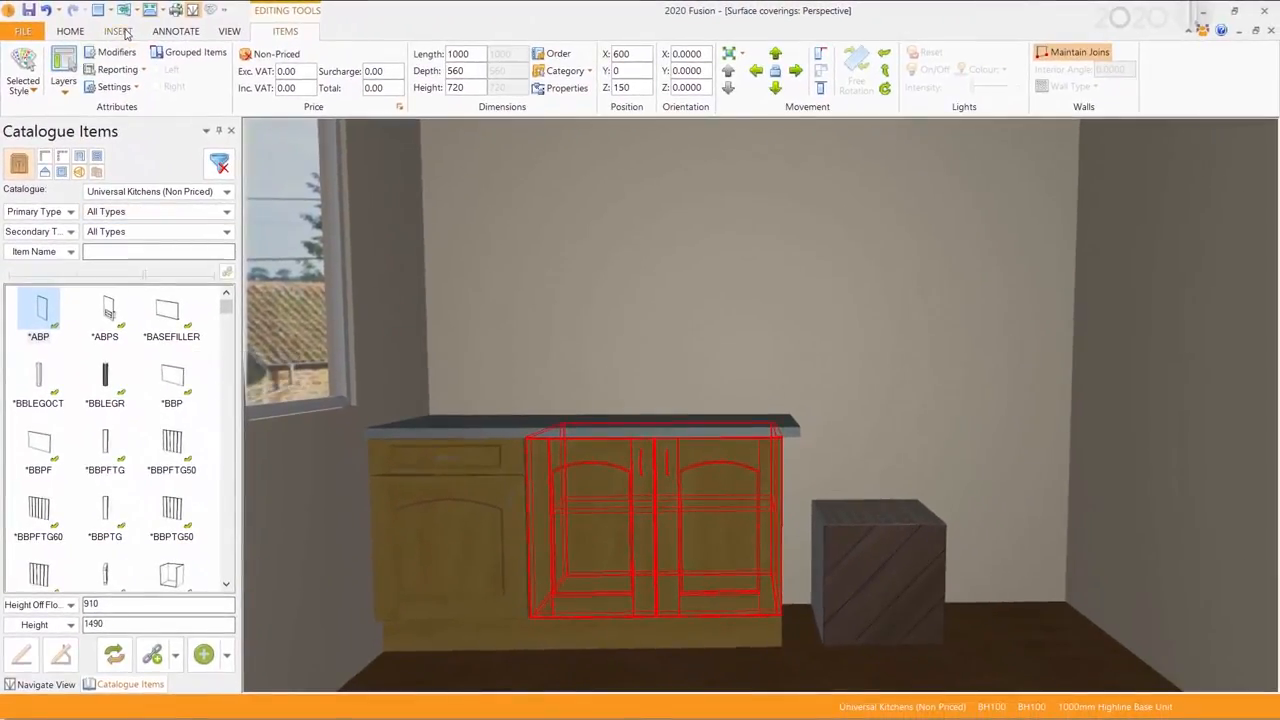
- Select the centre panel surface of the base unit's right-hand door and start an Item Surface covering on it
click(118, 31)
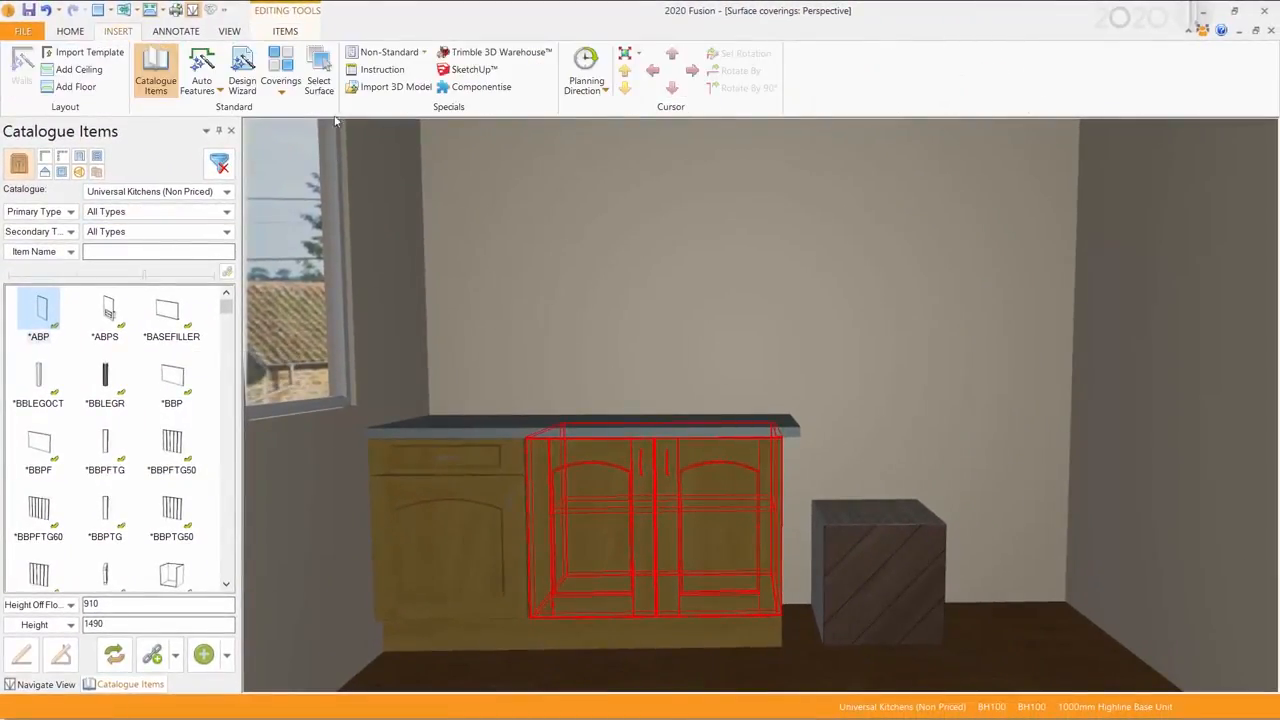
click(319, 78)
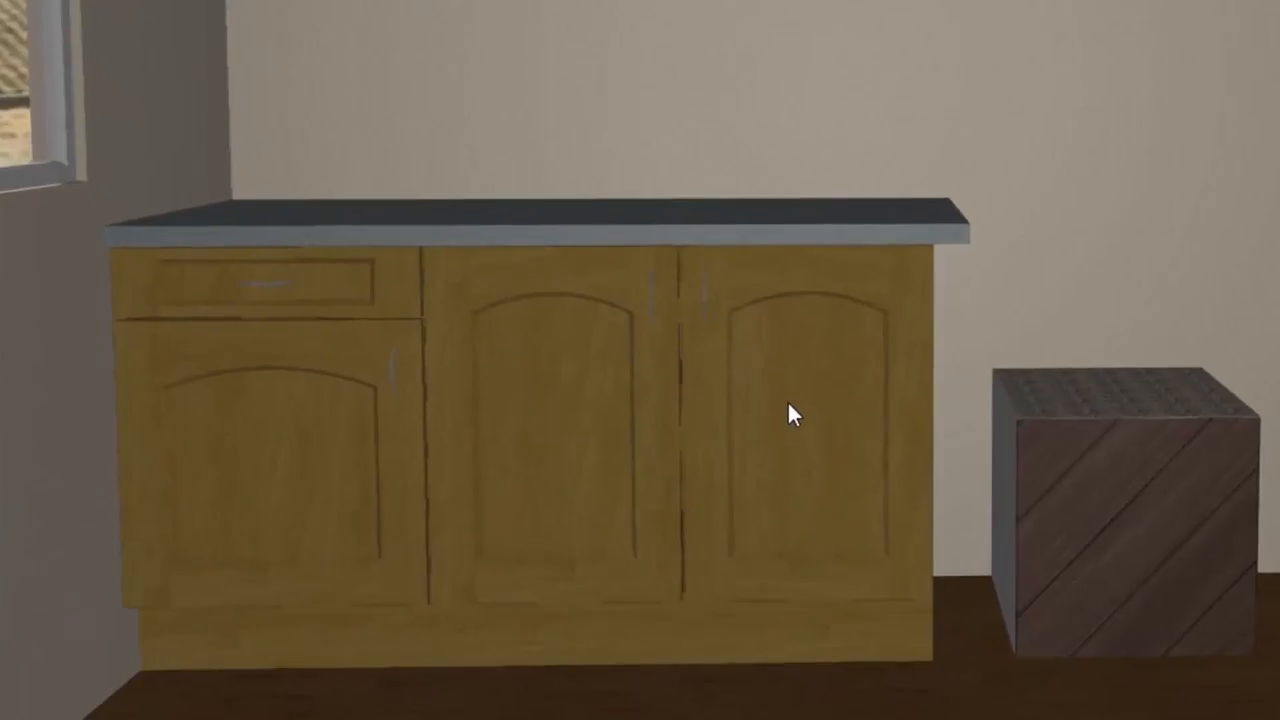
click(711, 524)
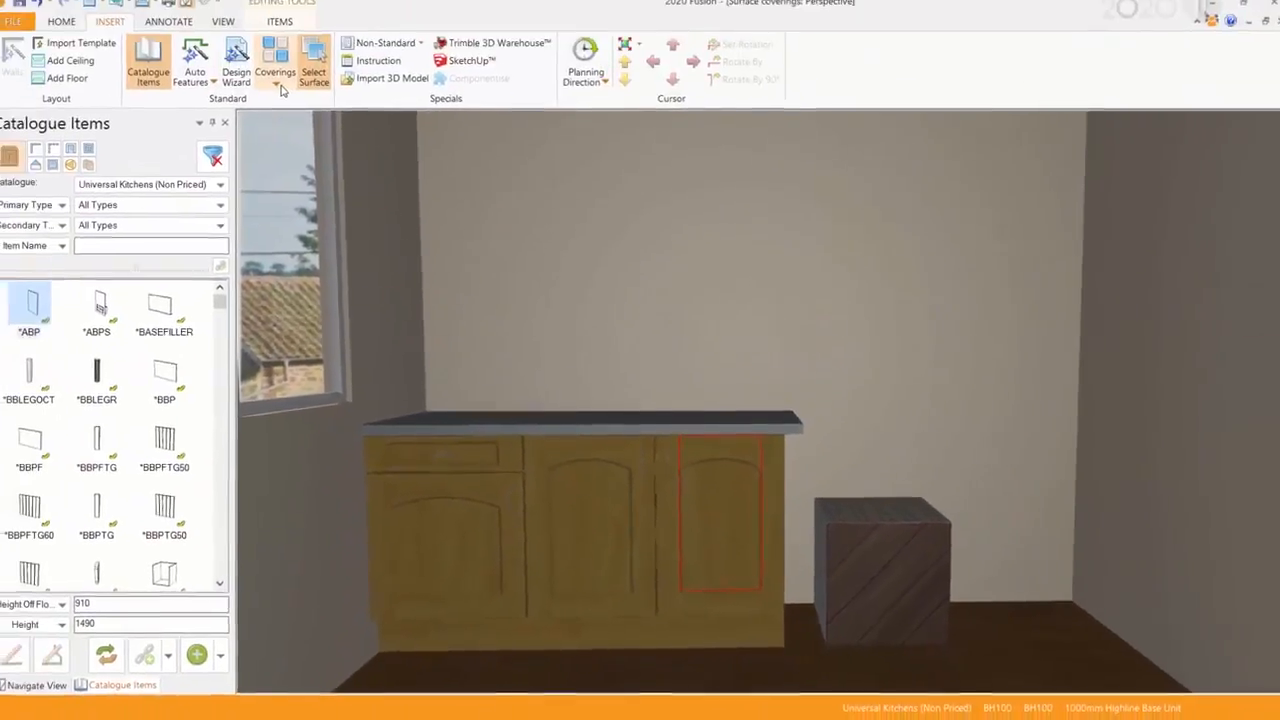
click(280, 87)
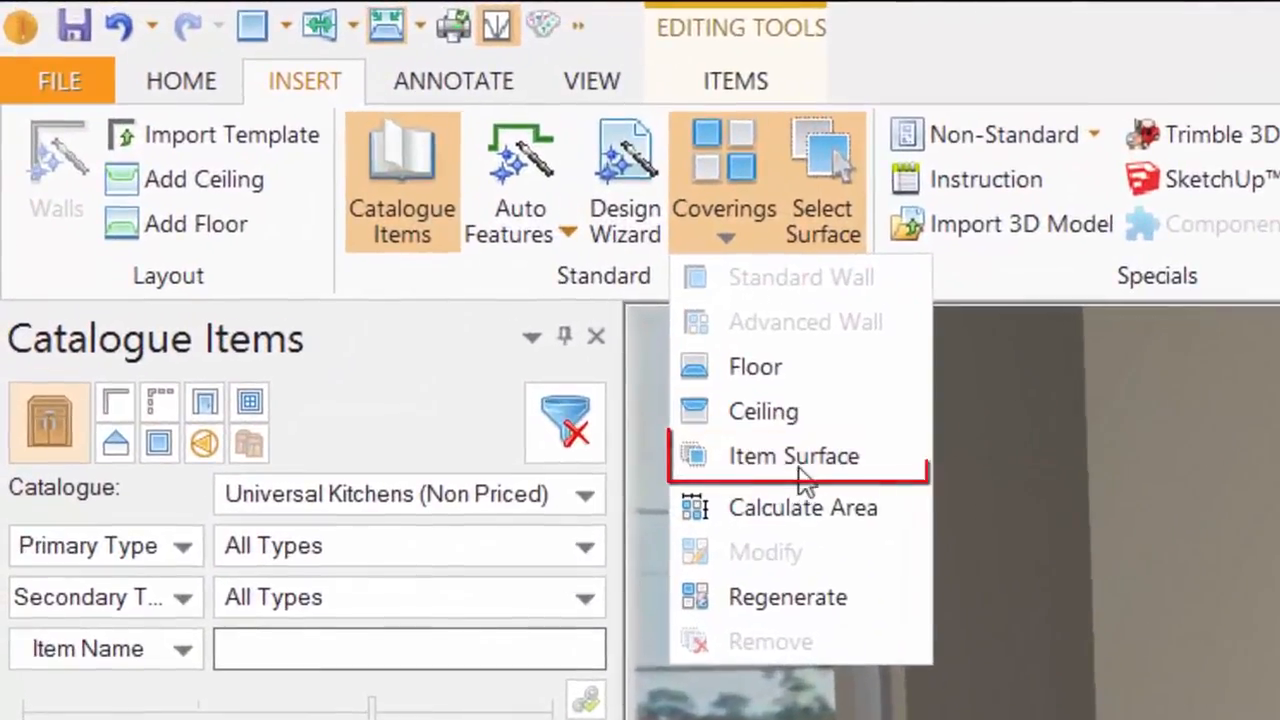
click(799, 470)
click(798, 472)
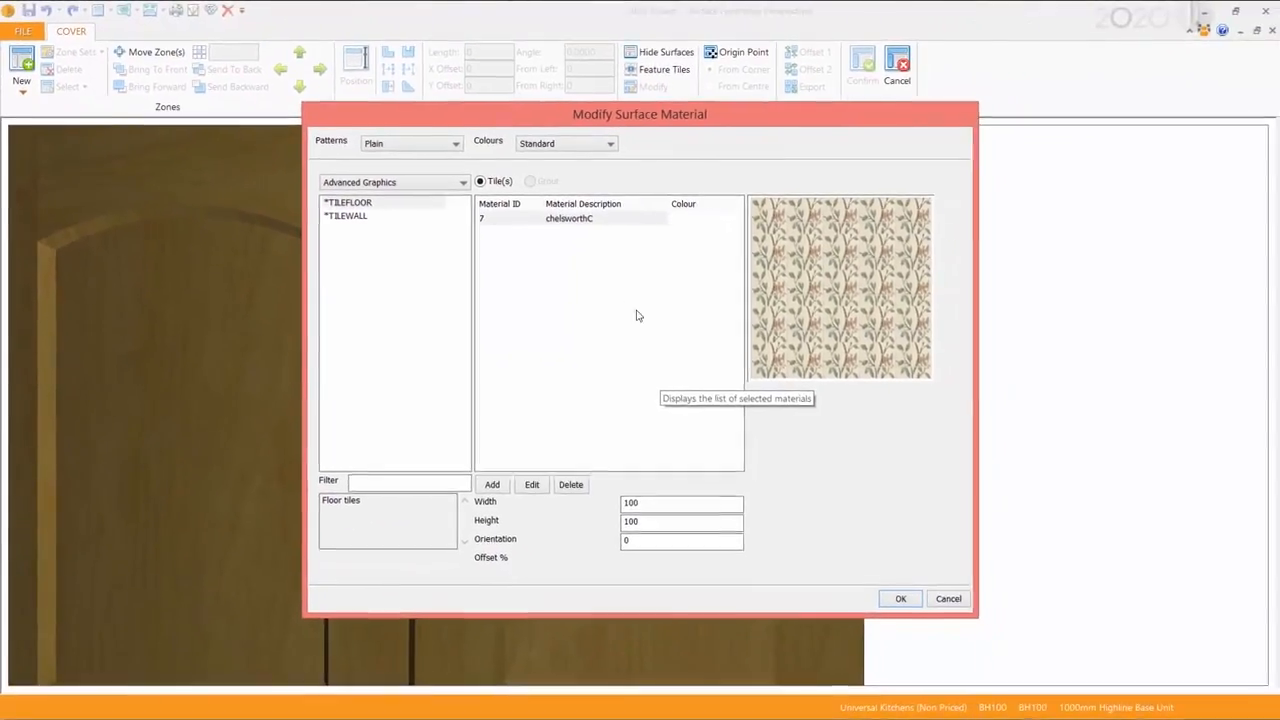
- Replace chelsworthC with material 9110 Red Oak 10 and confirm it as the door panel's covering
click(572, 486)
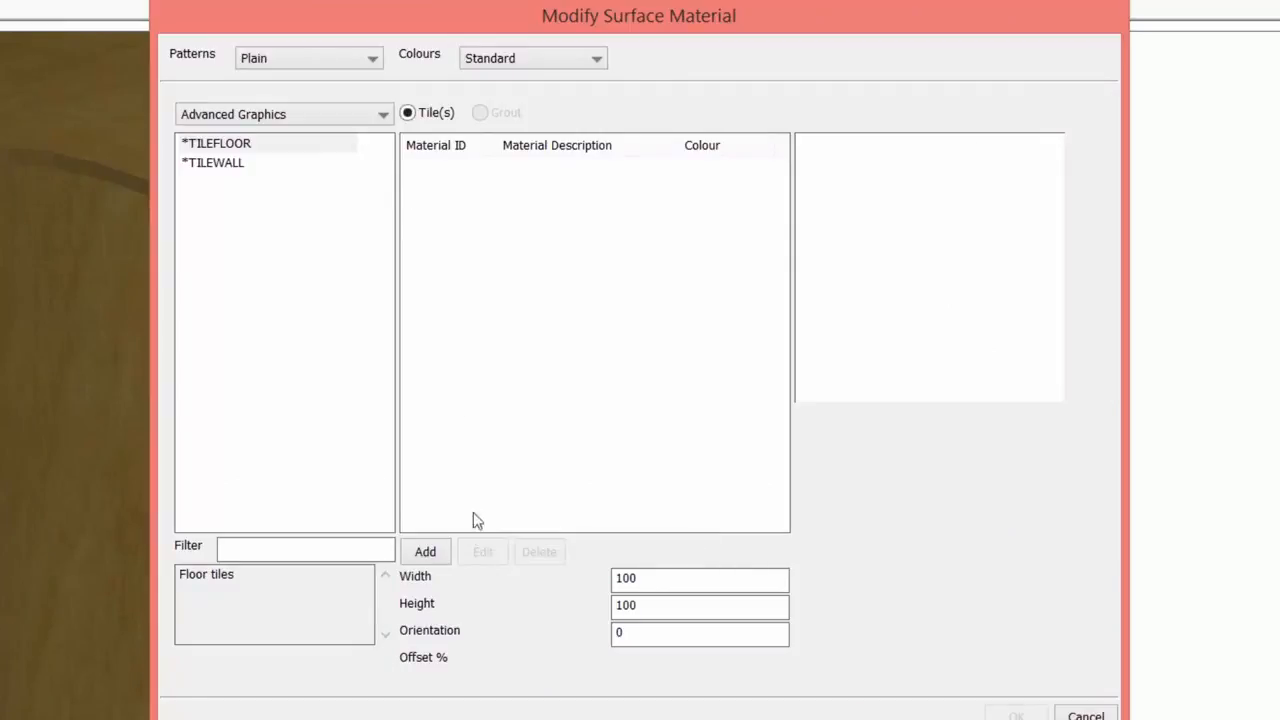
click(430, 552)
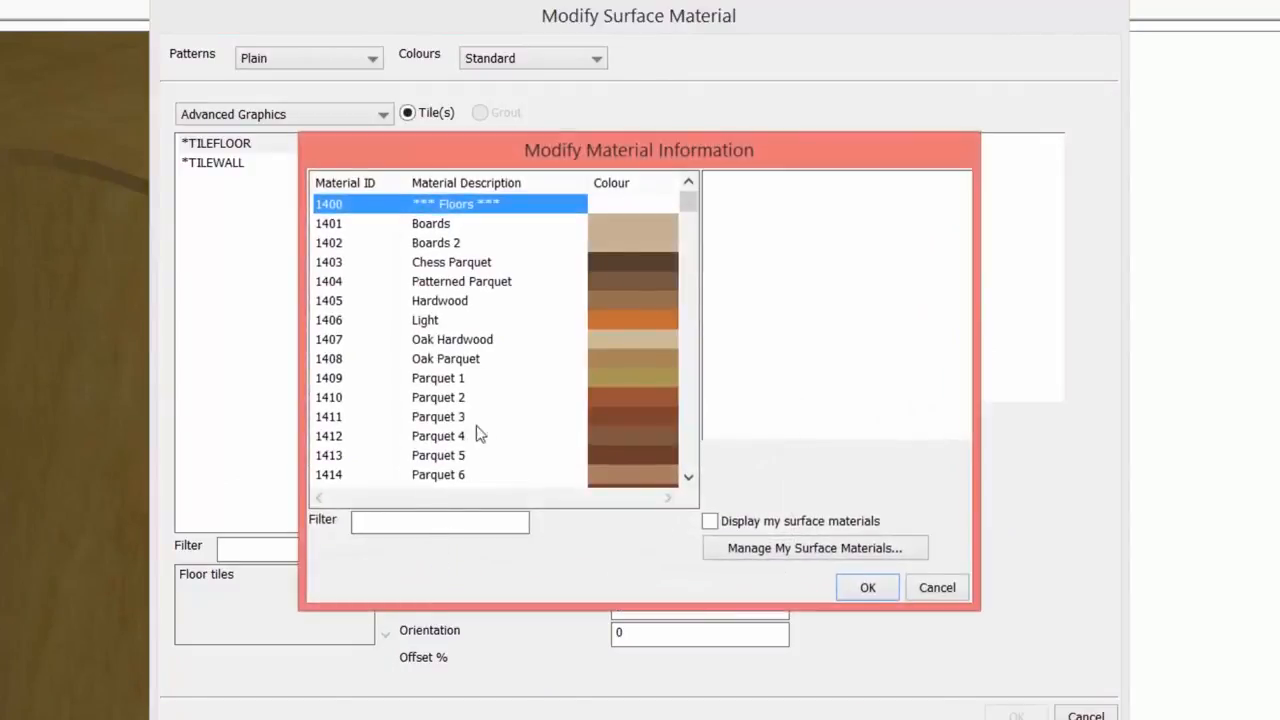
drag(689, 206, 697, 277)
click(436, 345)
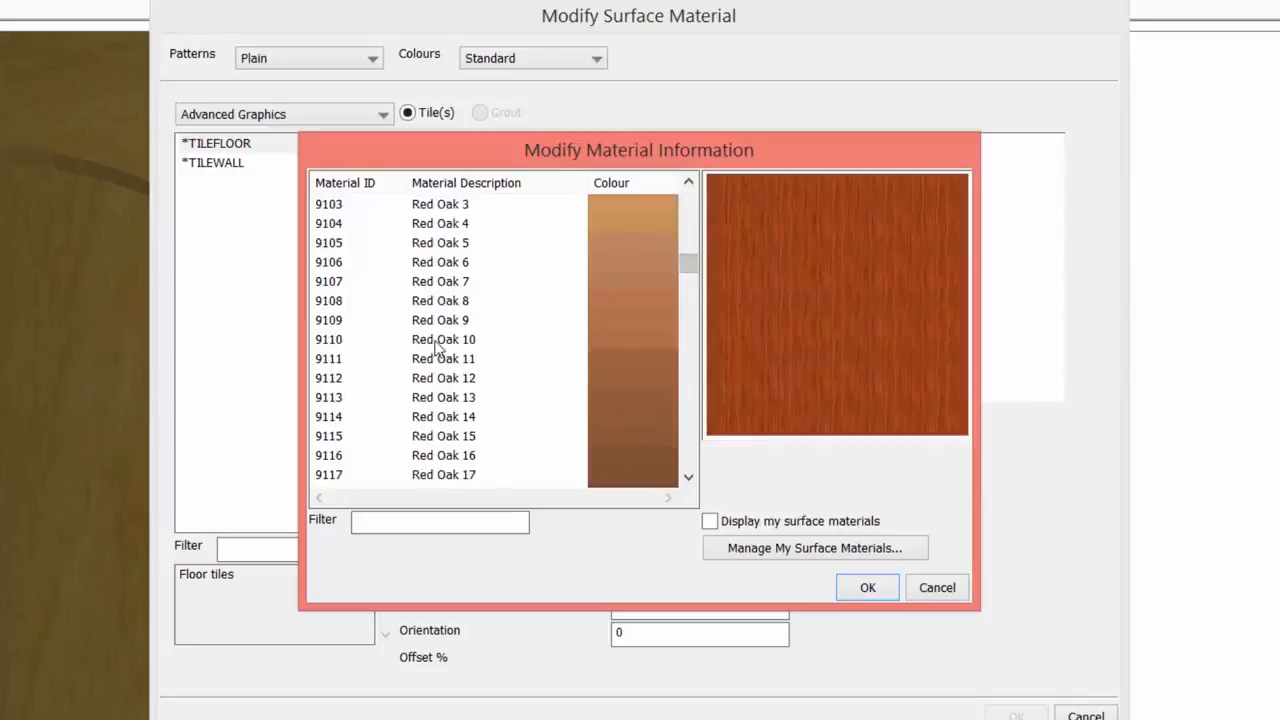
click(856, 590)
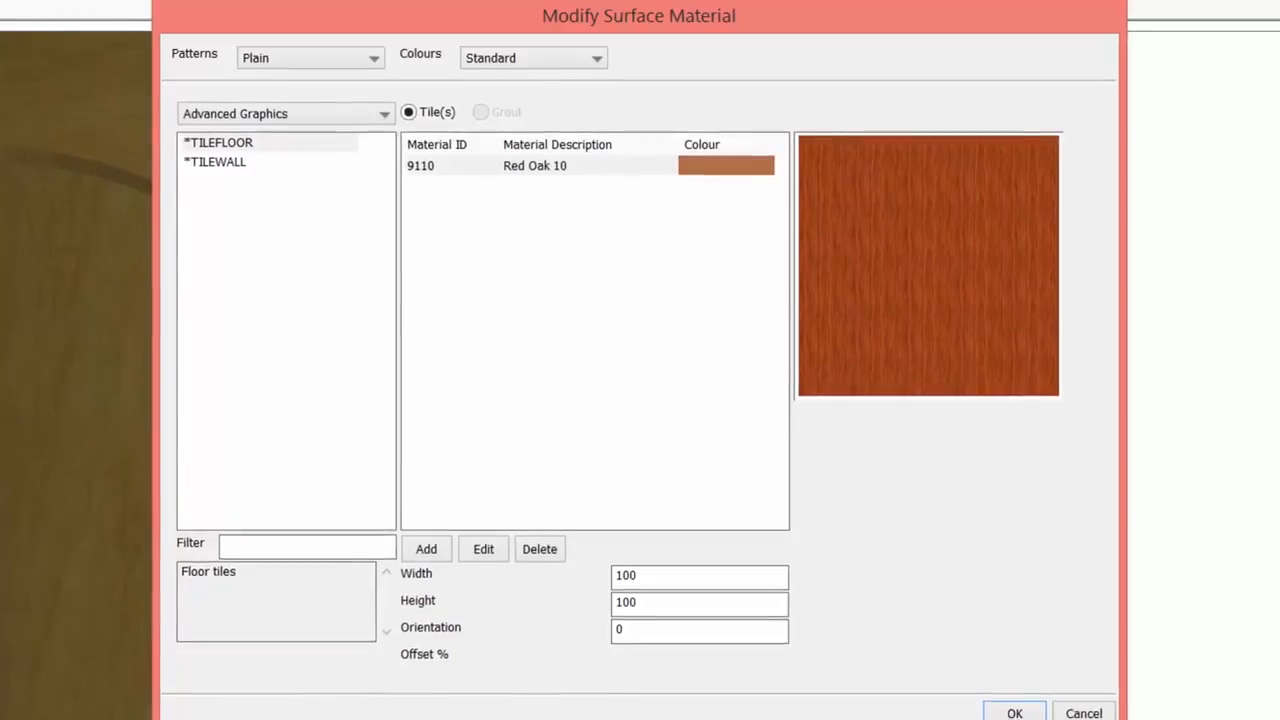
click(1012, 712)
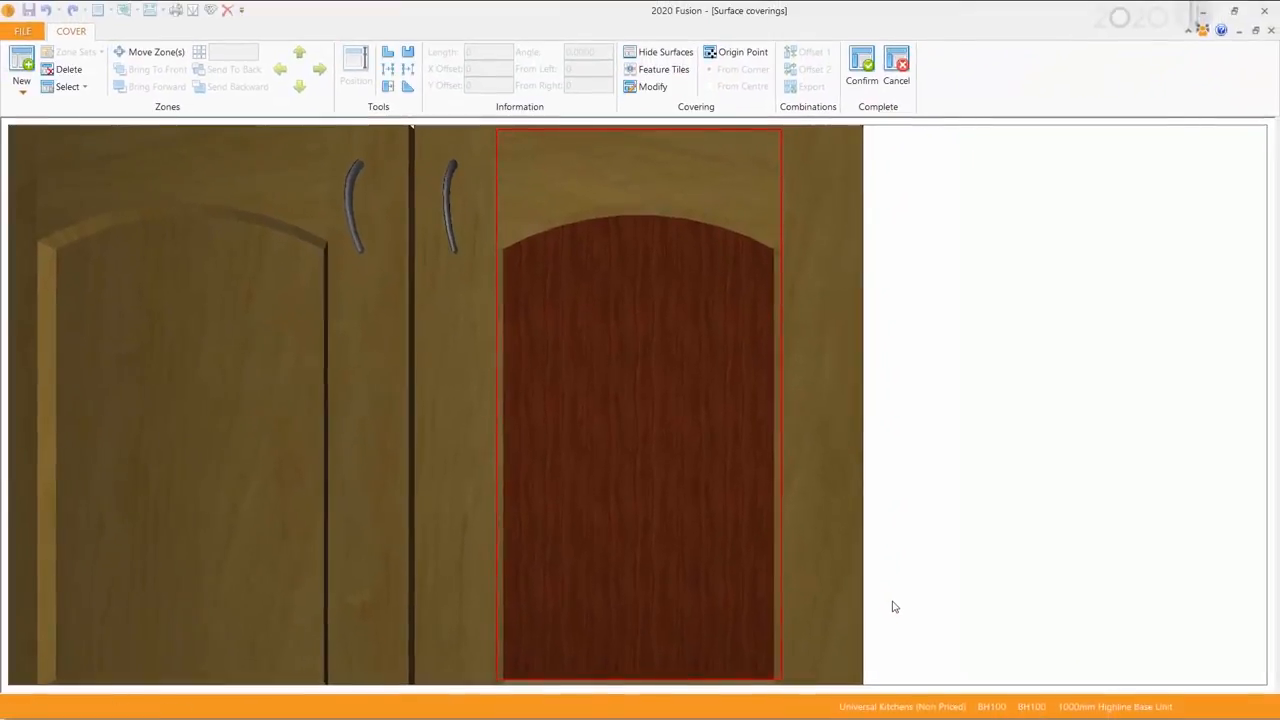
click(862, 65)
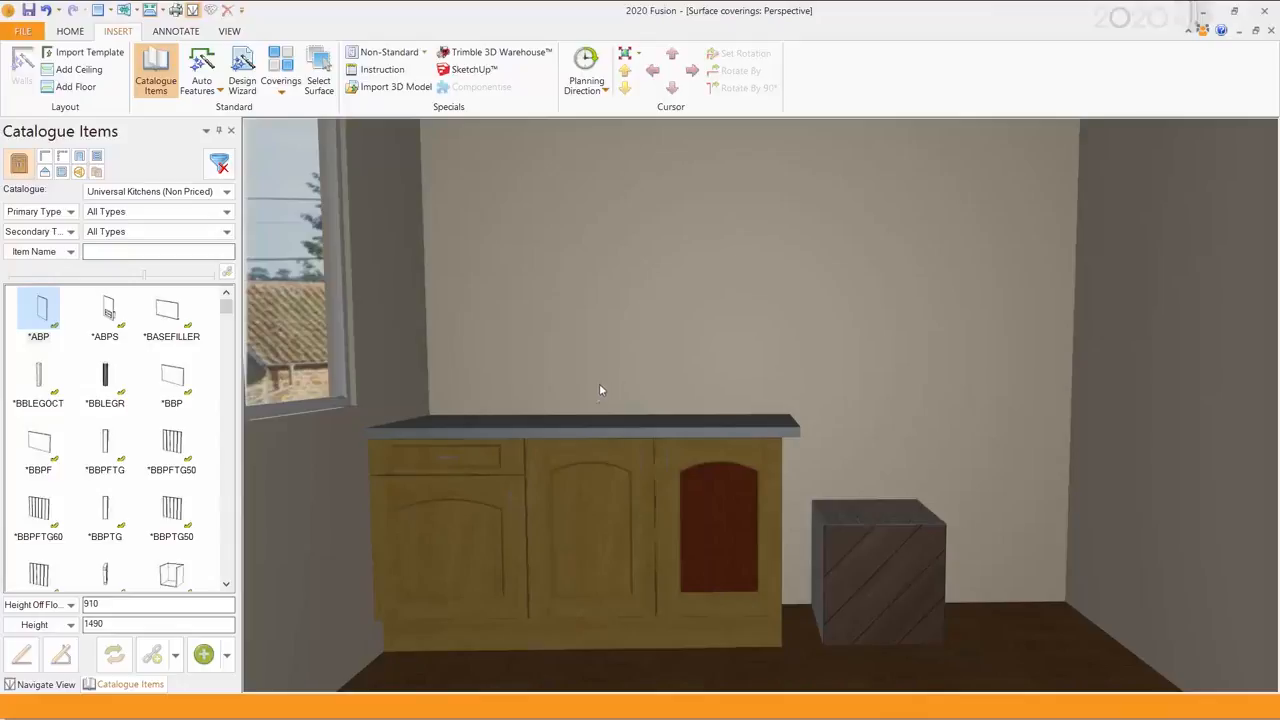
- Enable the Surface Cover setting for the worktop above the base units
click(591, 437)
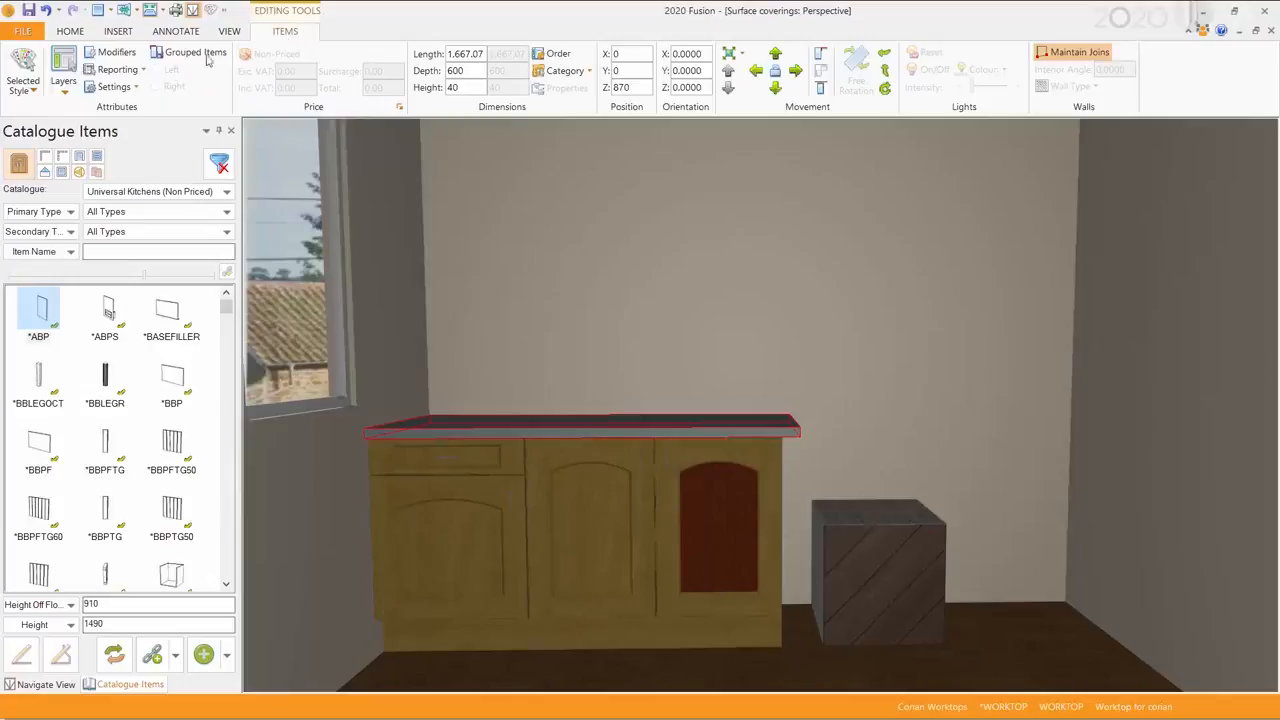
click(118, 88)
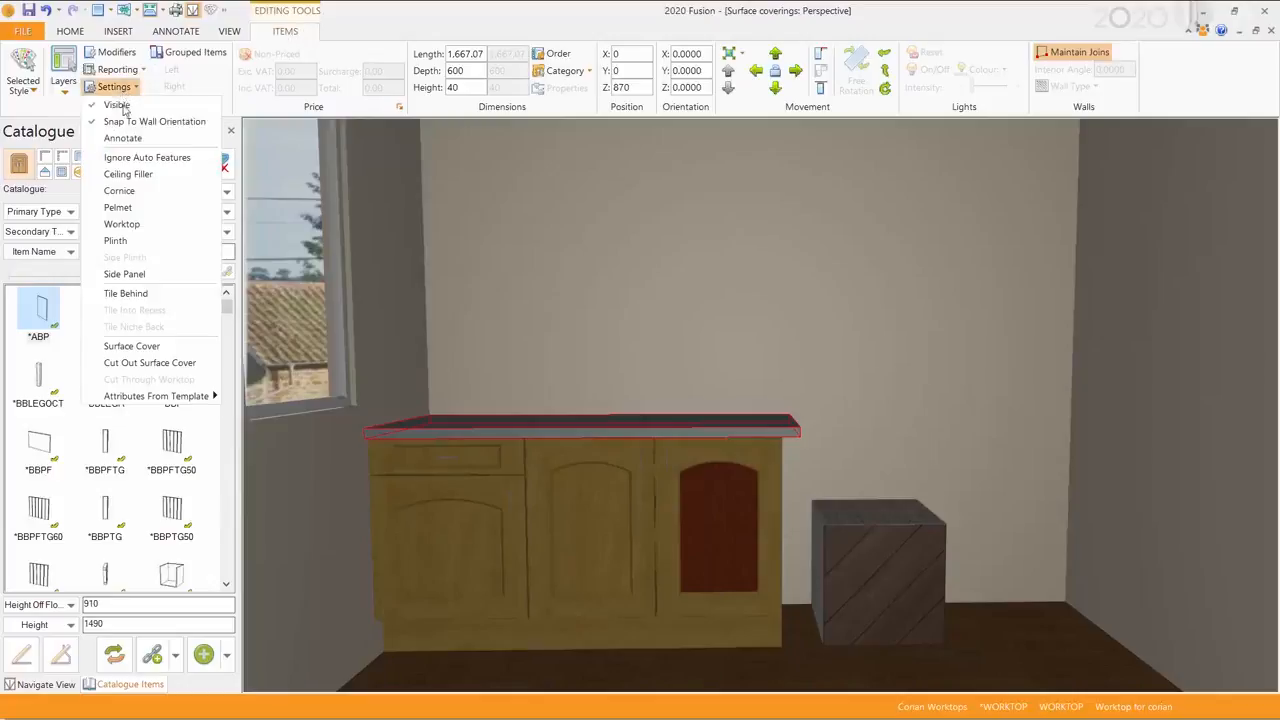
click(131, 348)
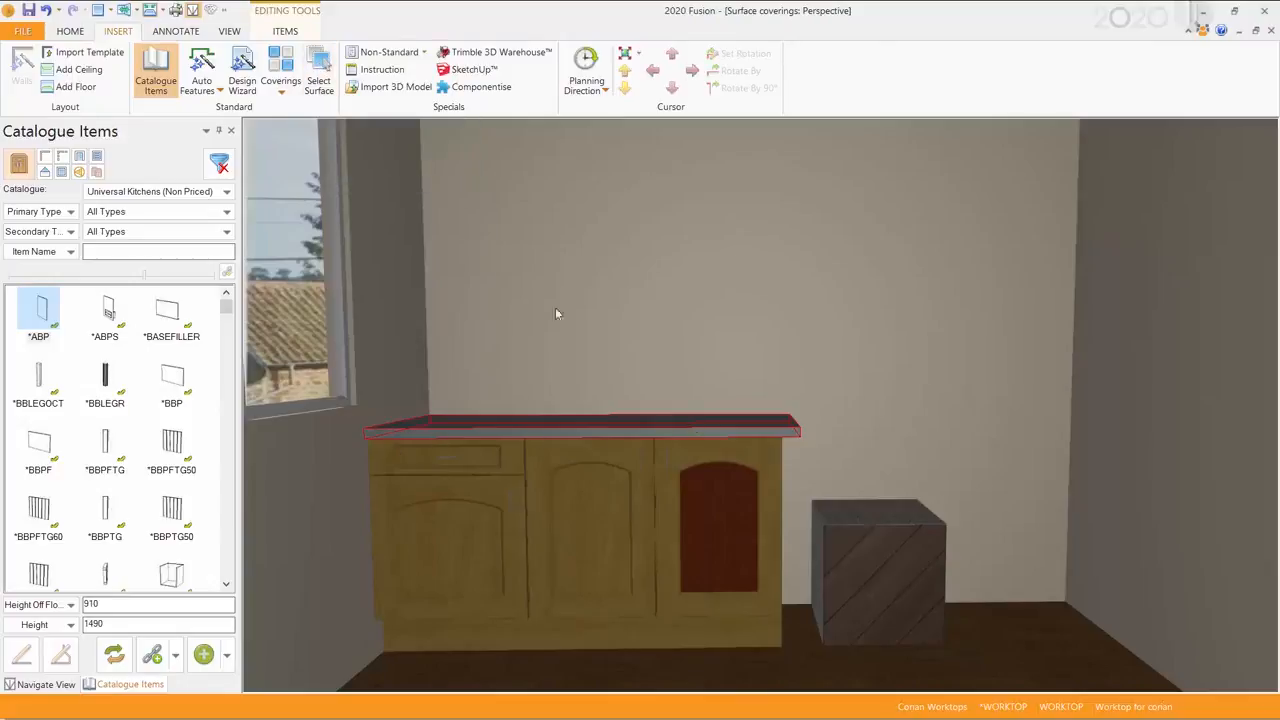
- Start an Item Surface covering for the worktop's front edge and delete Red Oak 10 from its material list
click(321, 68)
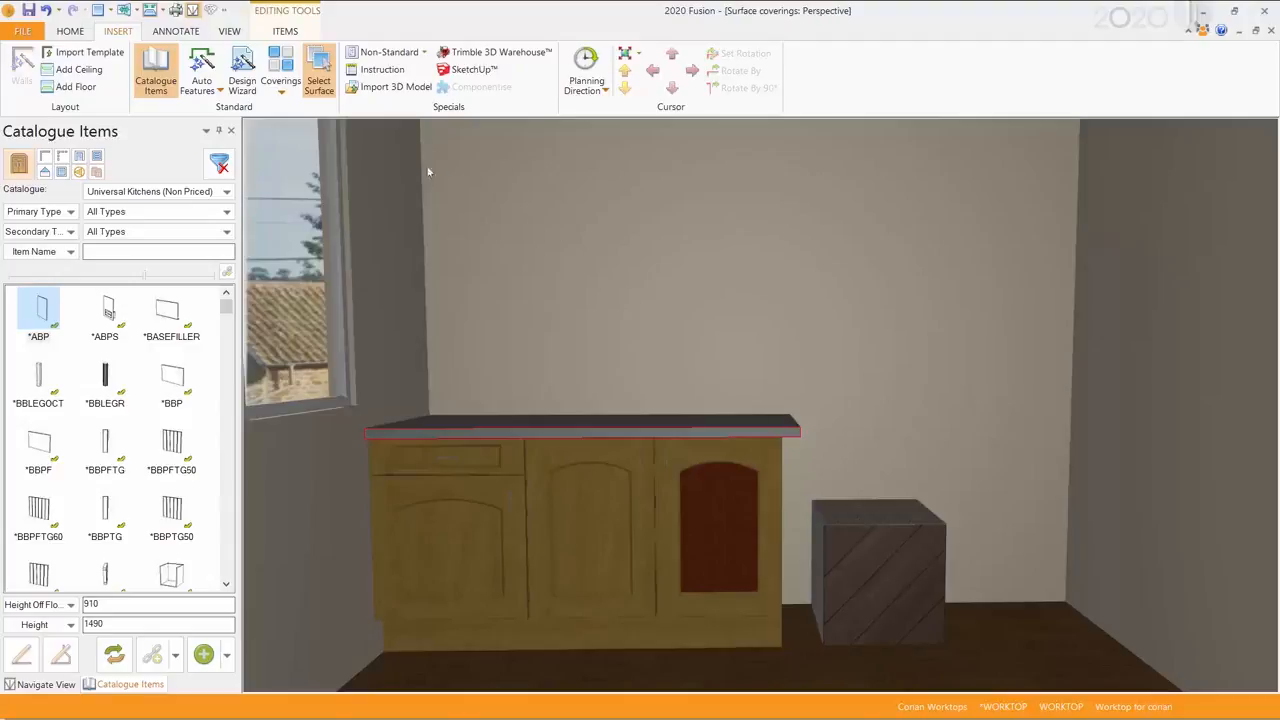
click(285, 68)
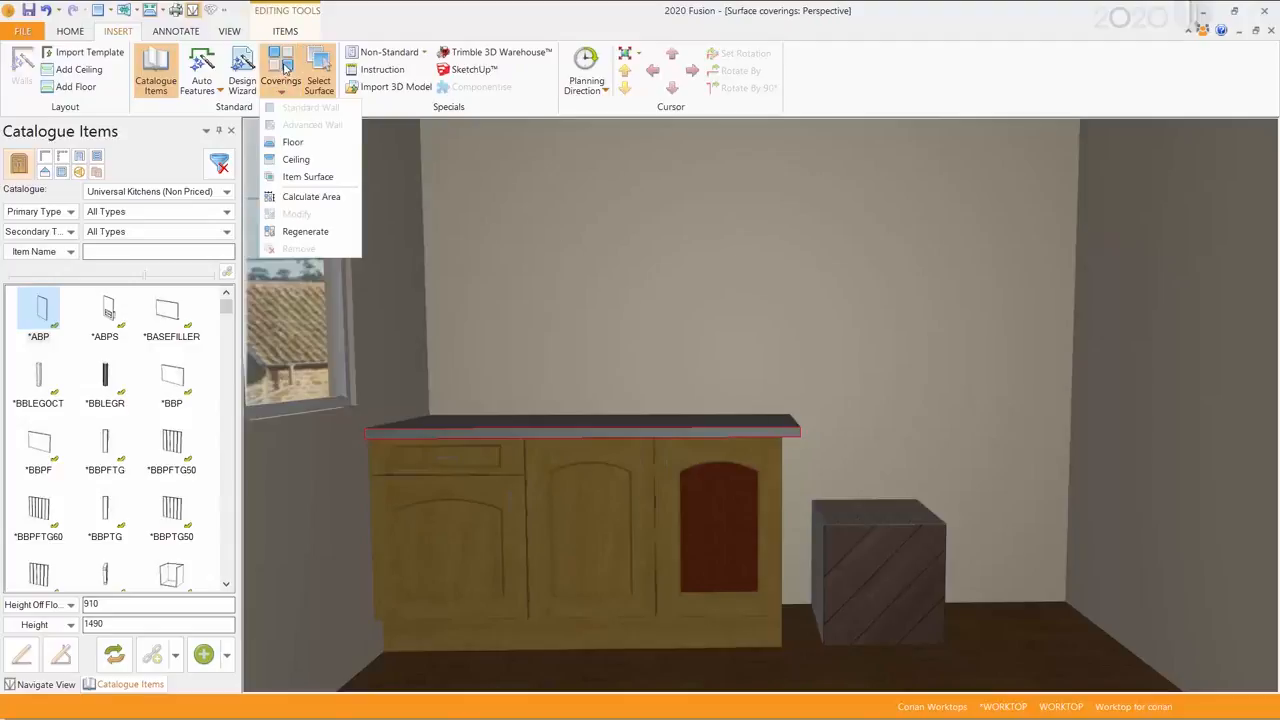
click(309, 182)
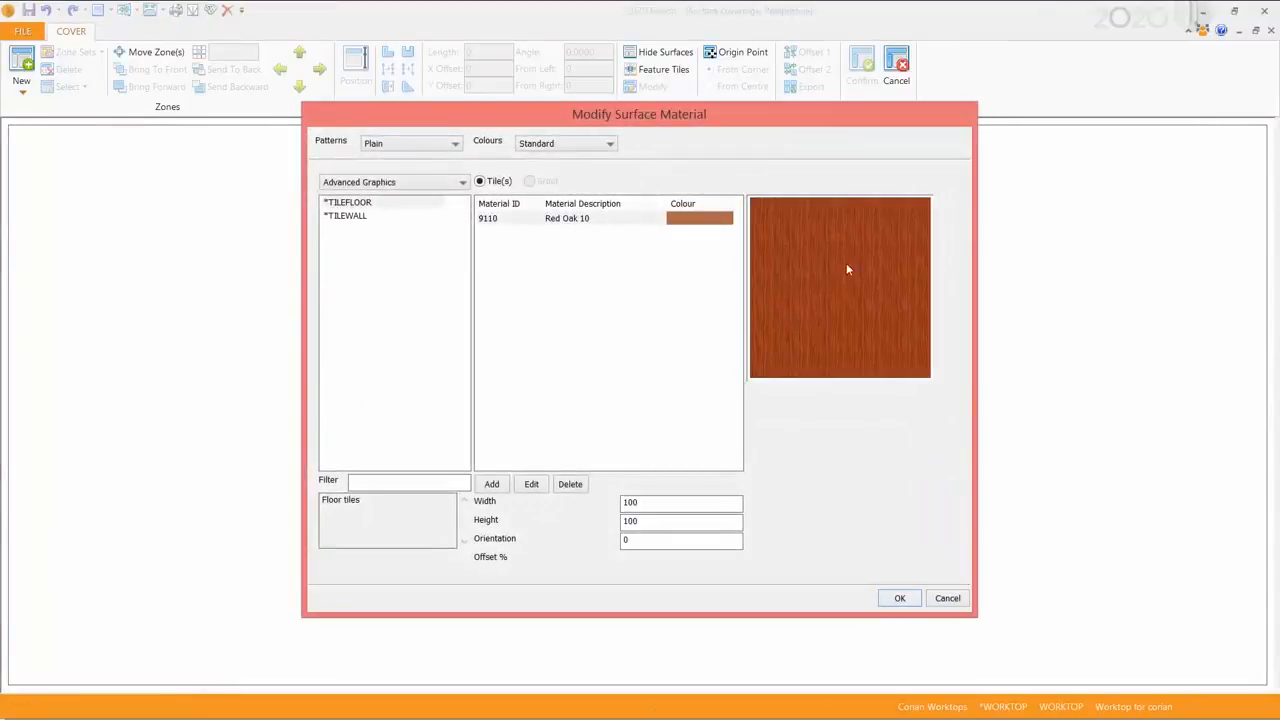
click(568, 485)
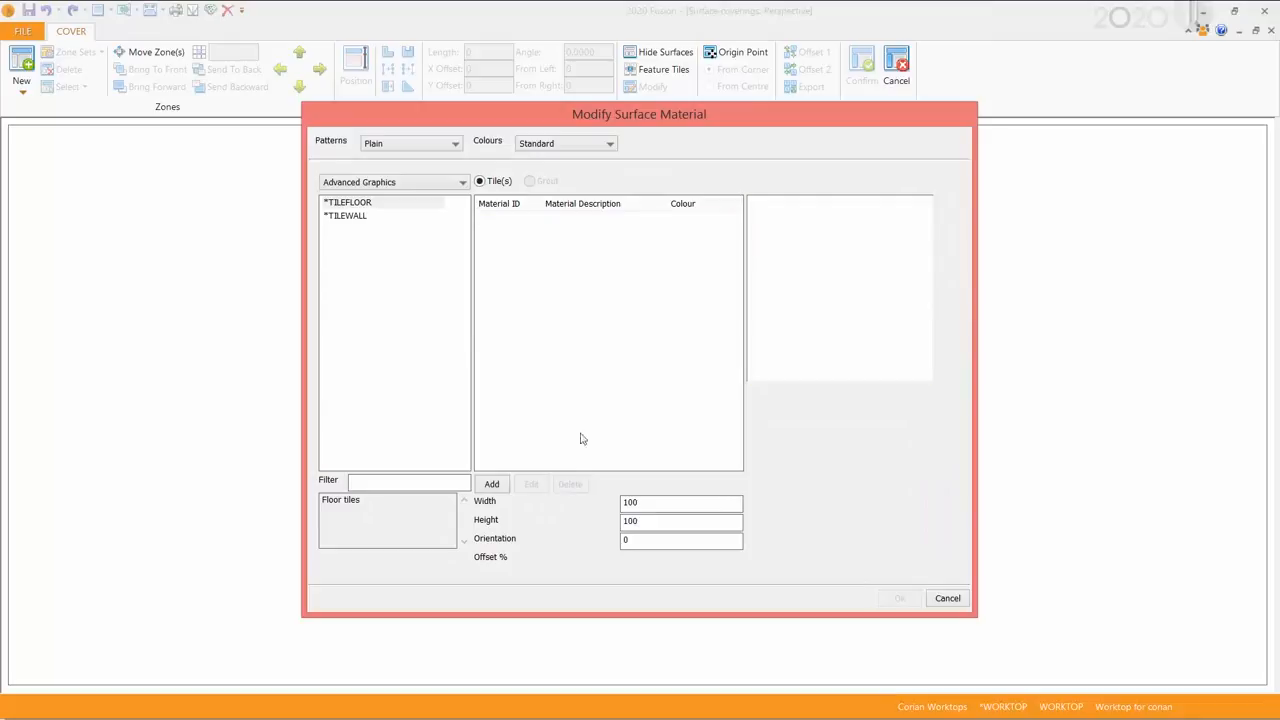
- Add material 10812 Cream Hickory 12 and confirm it as the covering of the worktop's front edge
click(491, 484)
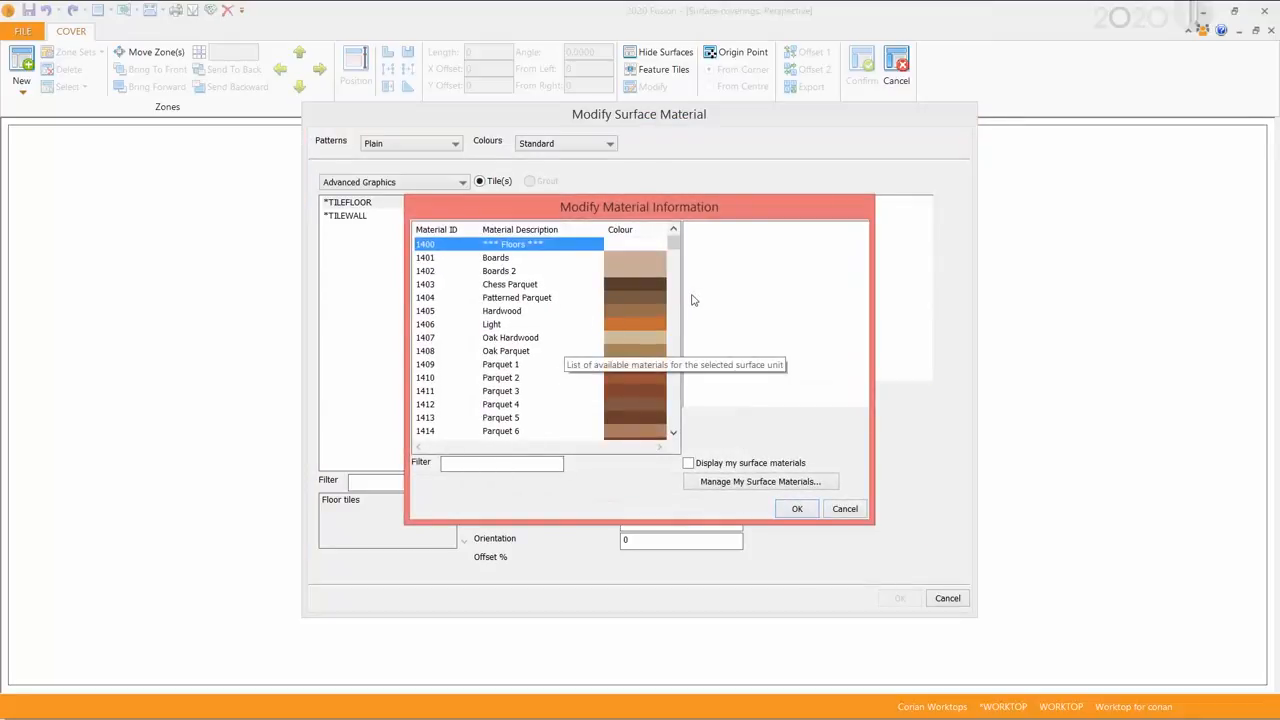
drag(673, 242, 677, 349)
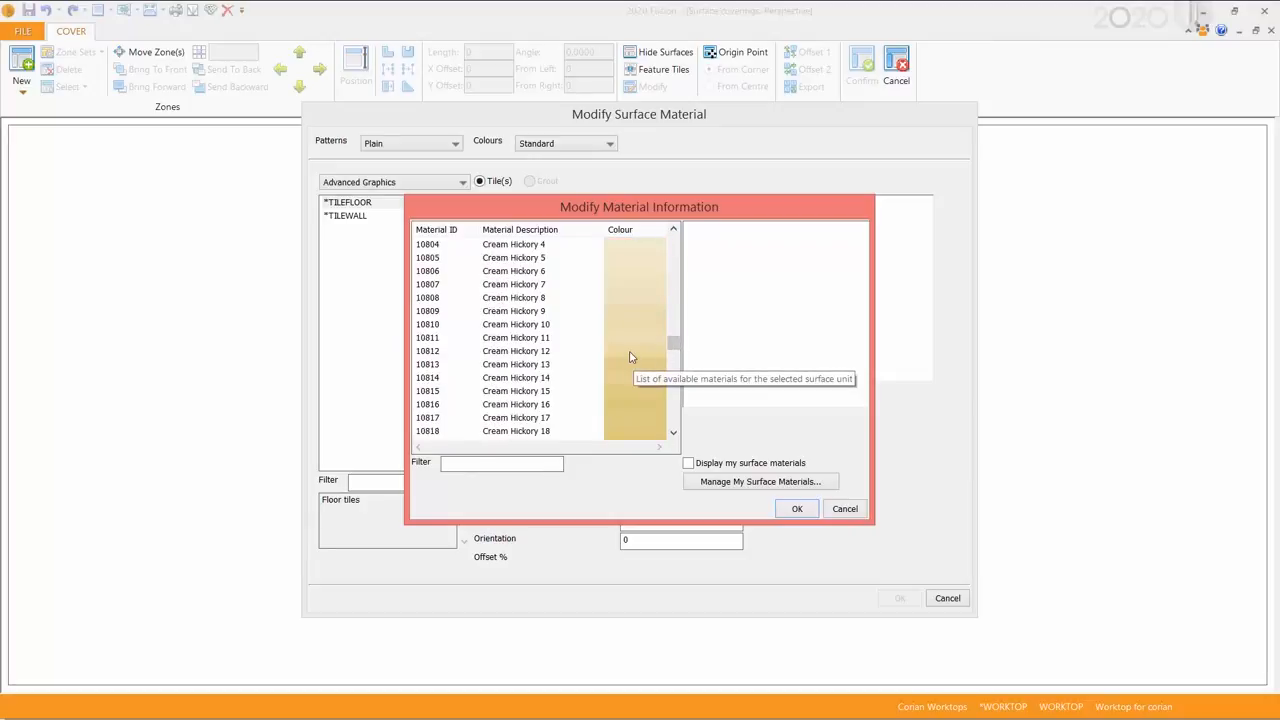
click(632, 352)
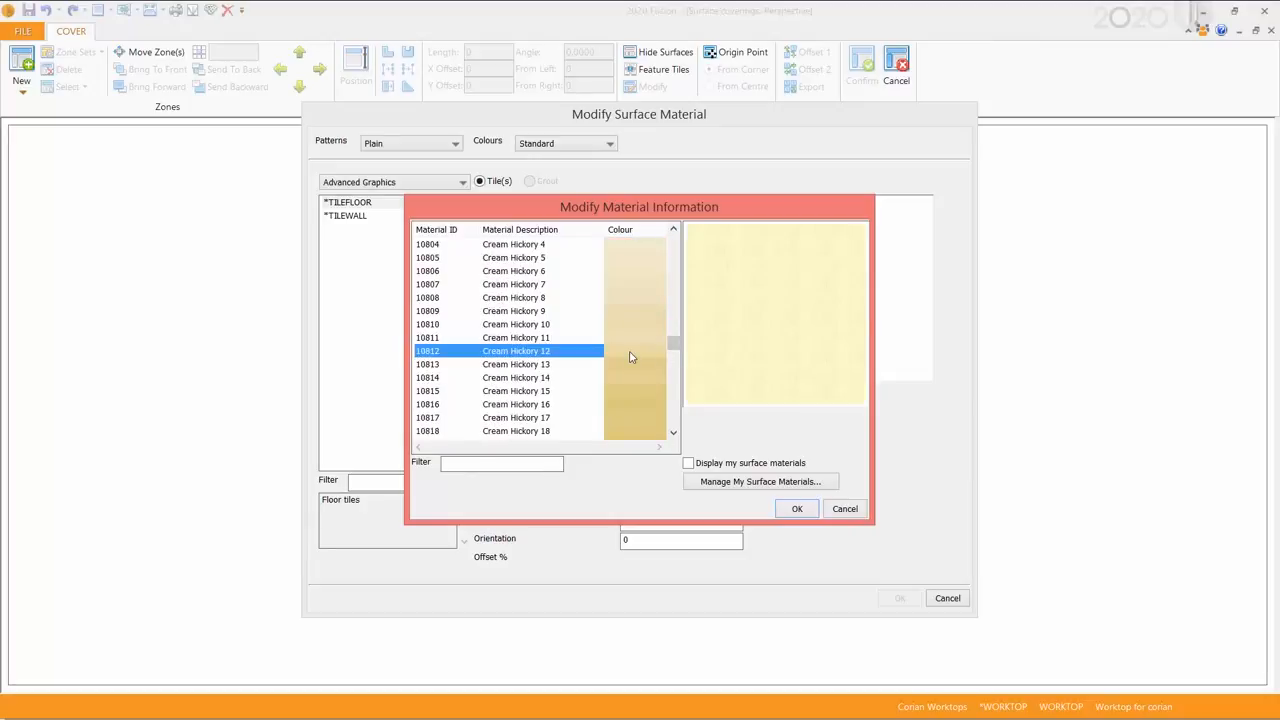
click(794, 512)
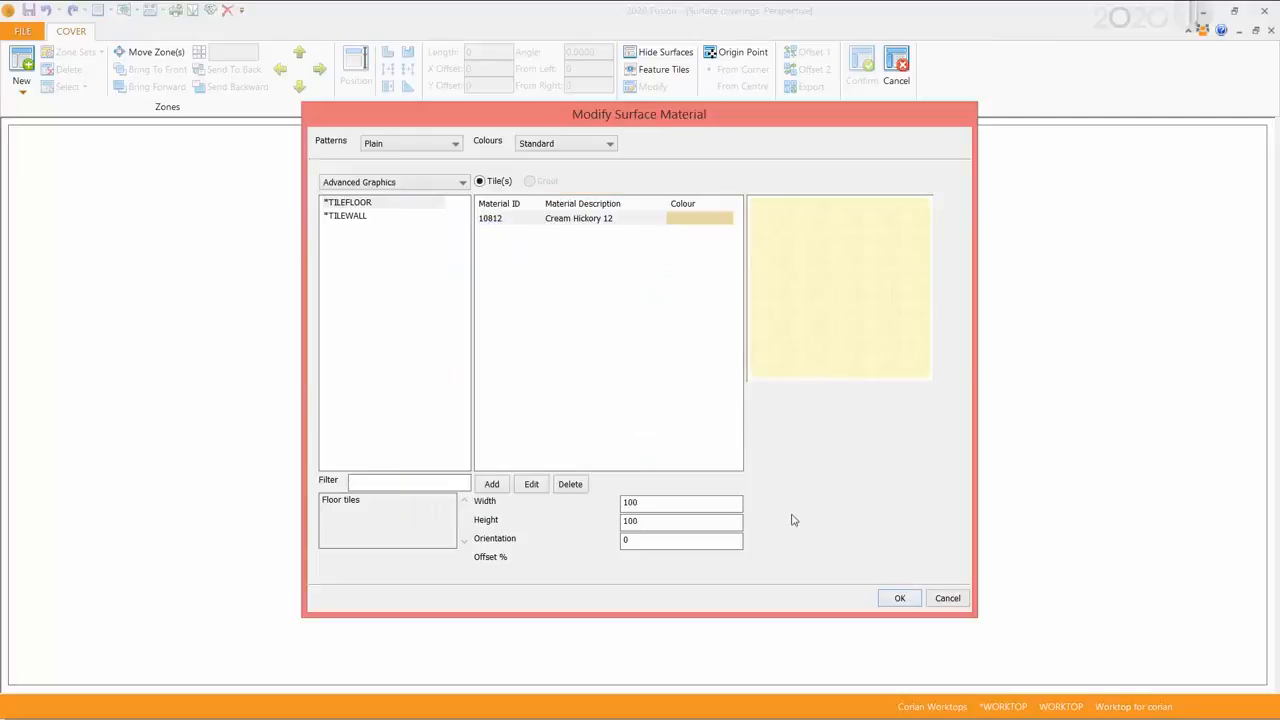
click(900, 598)
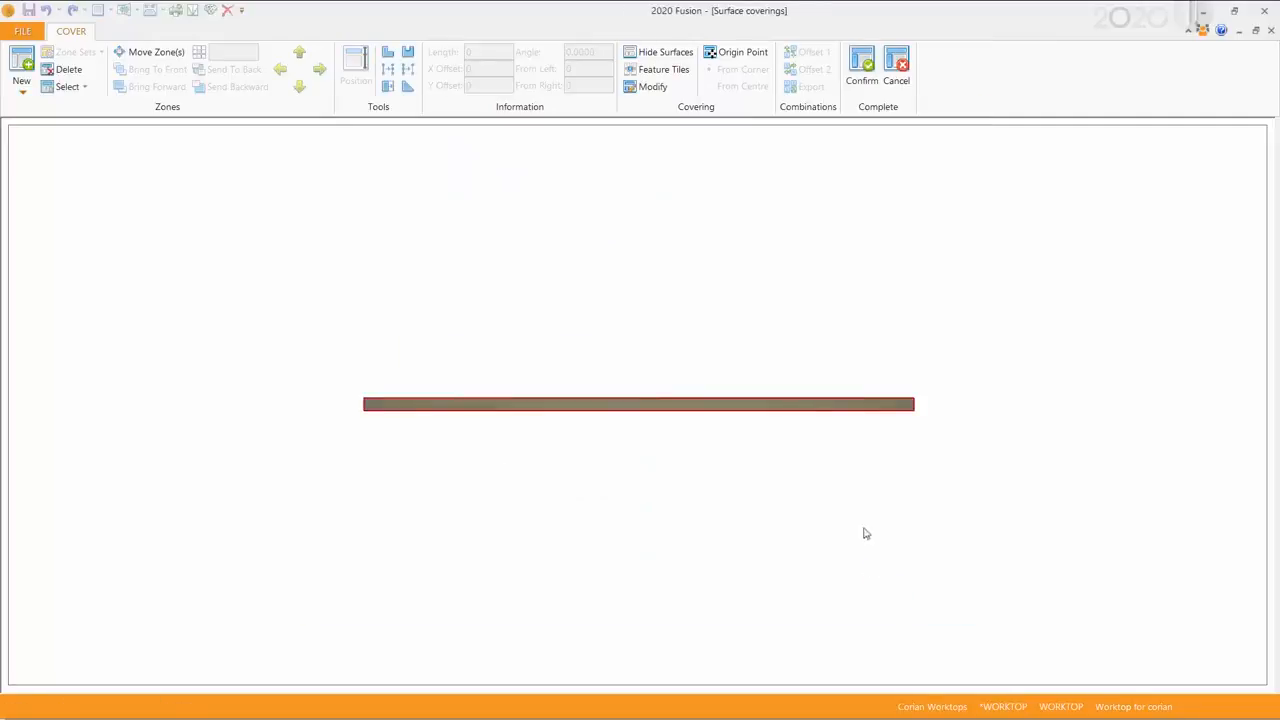
click(860, 62)
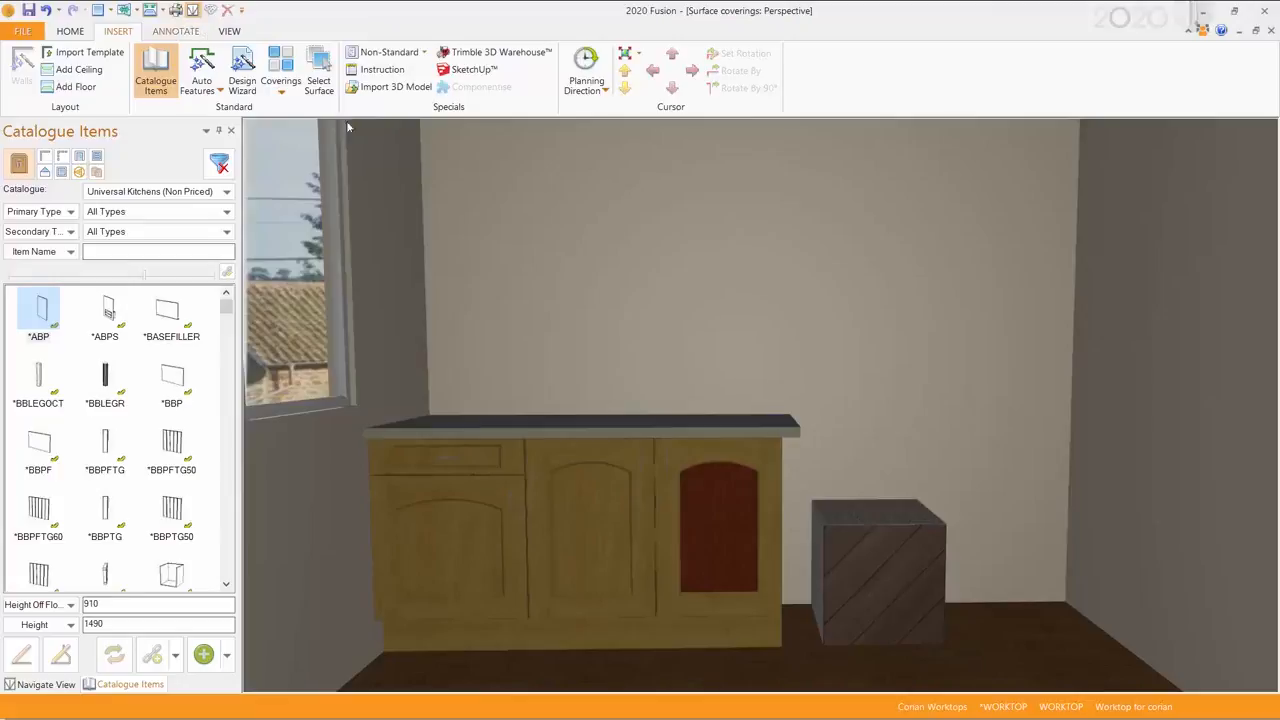
- Select the worktop and check whether its Surface Cover setting is enabled
click(616, 437)
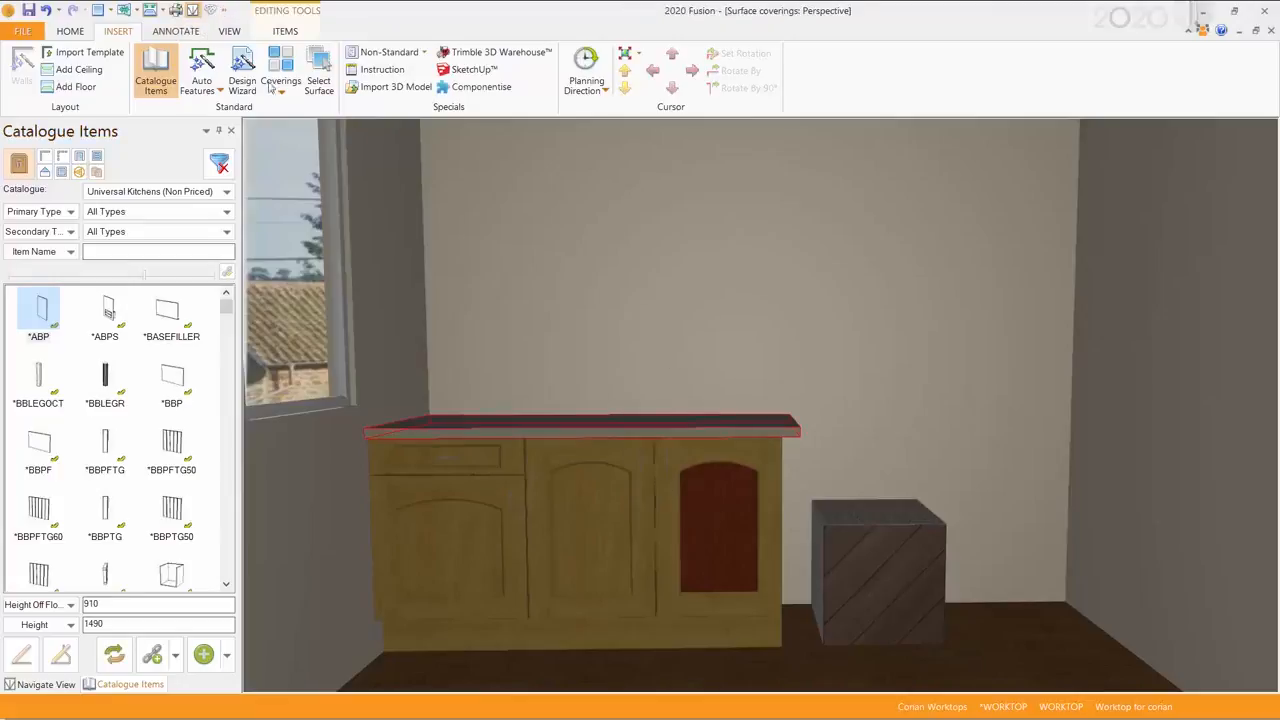
click(284, 33)
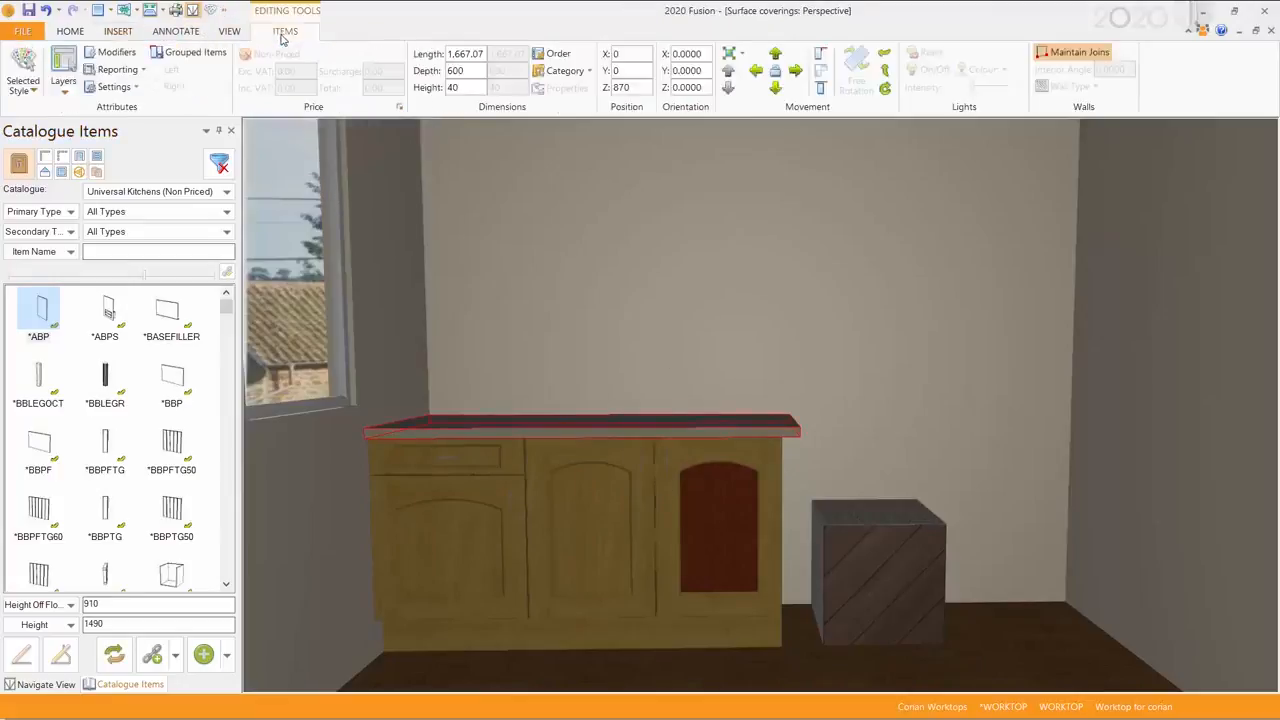
click(128, 87)
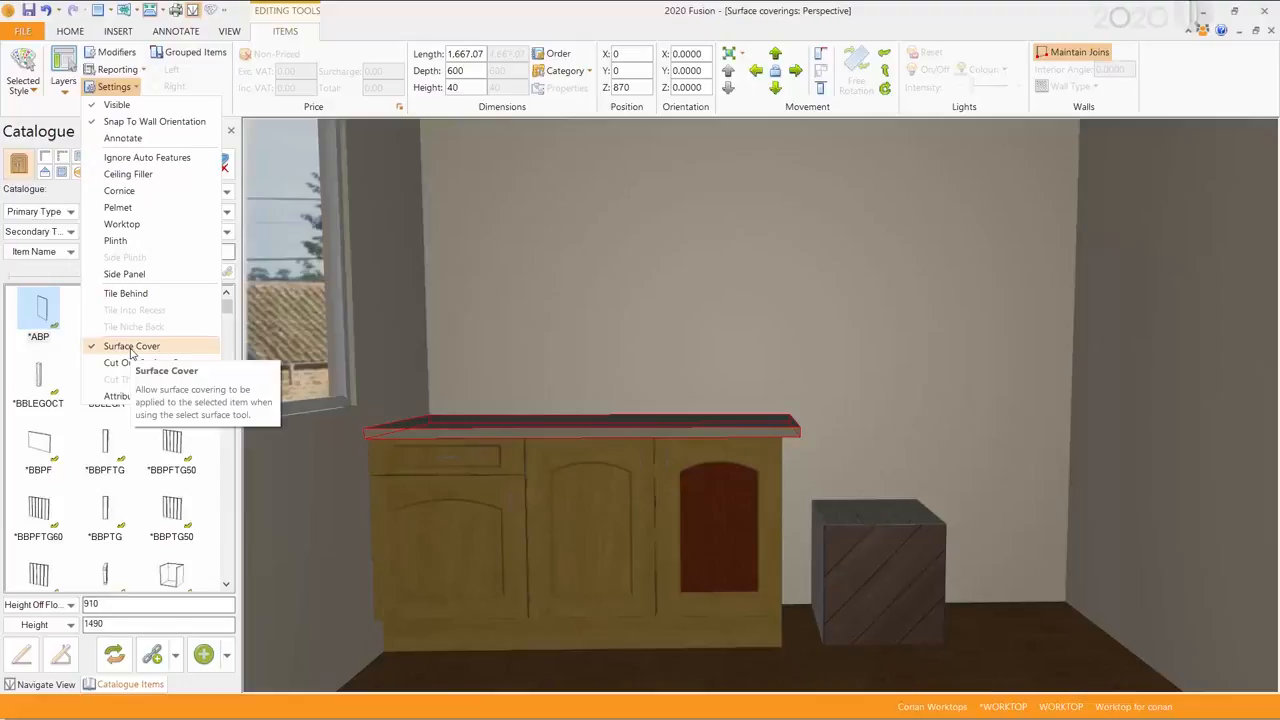
- Select the worktop's top surface and start an Item Surface covering on it
click(117, 33)
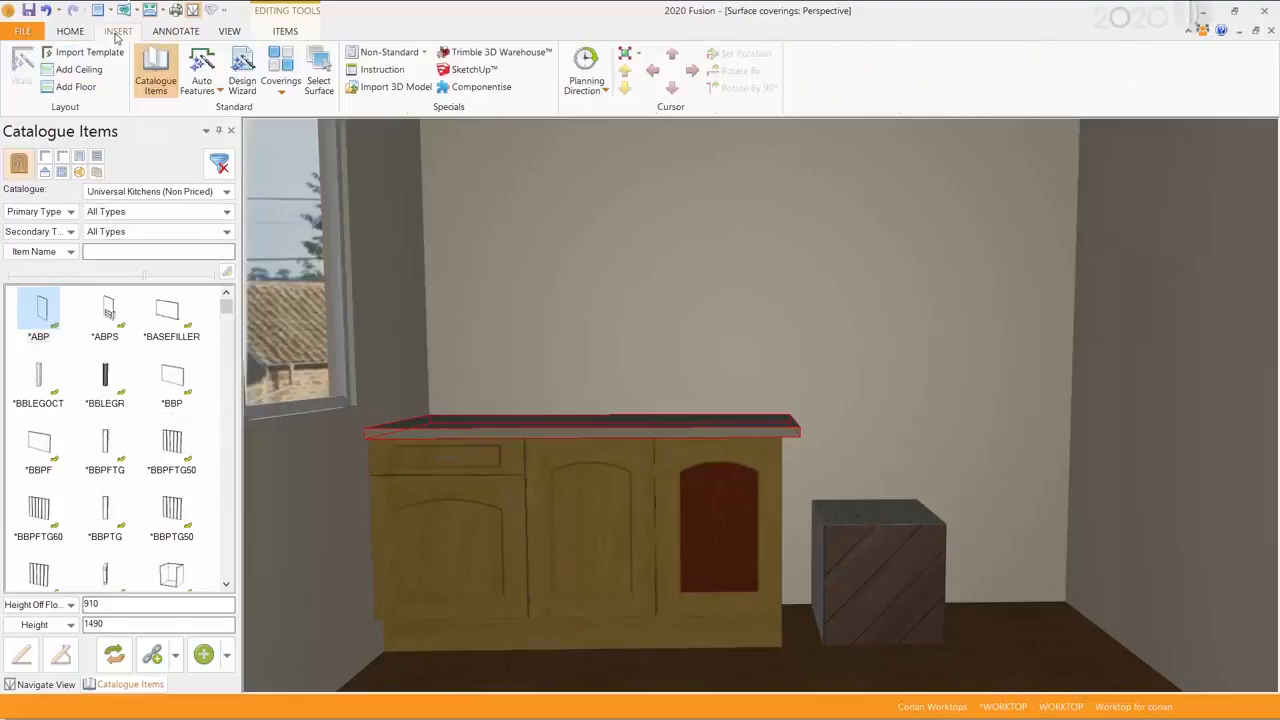
click(318, 62)
click(478, 423)
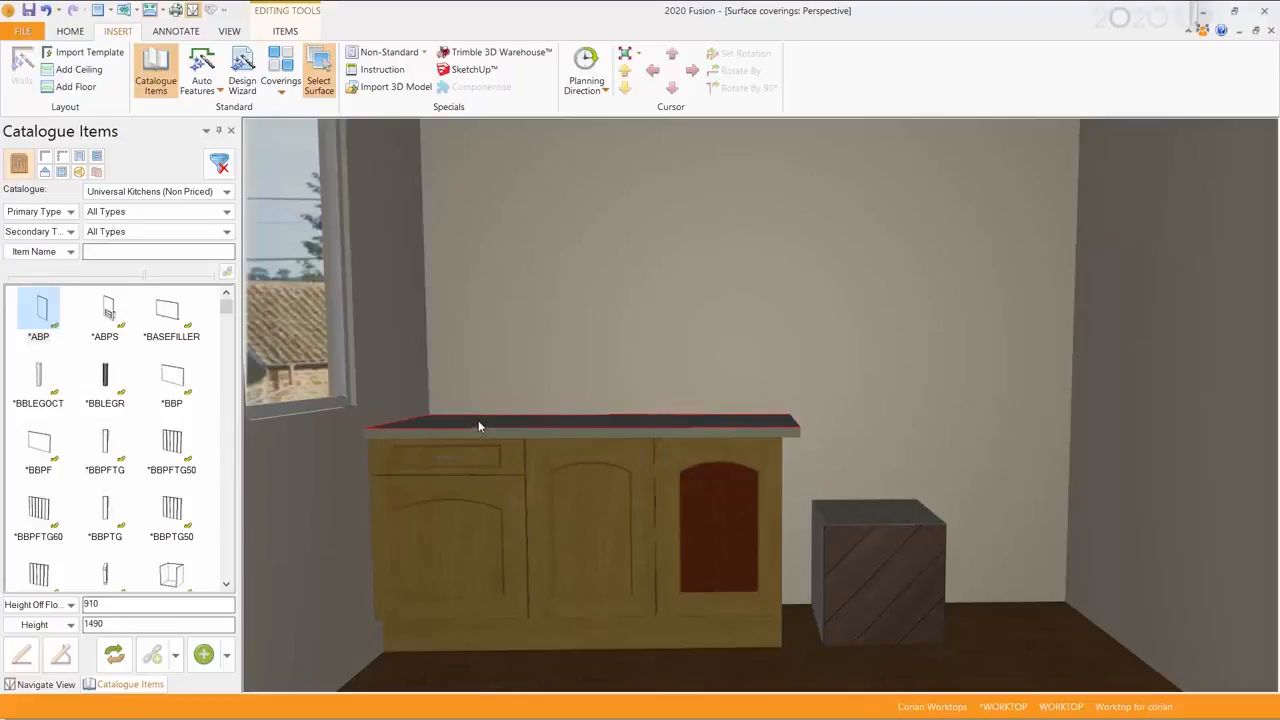
click(280, 78)
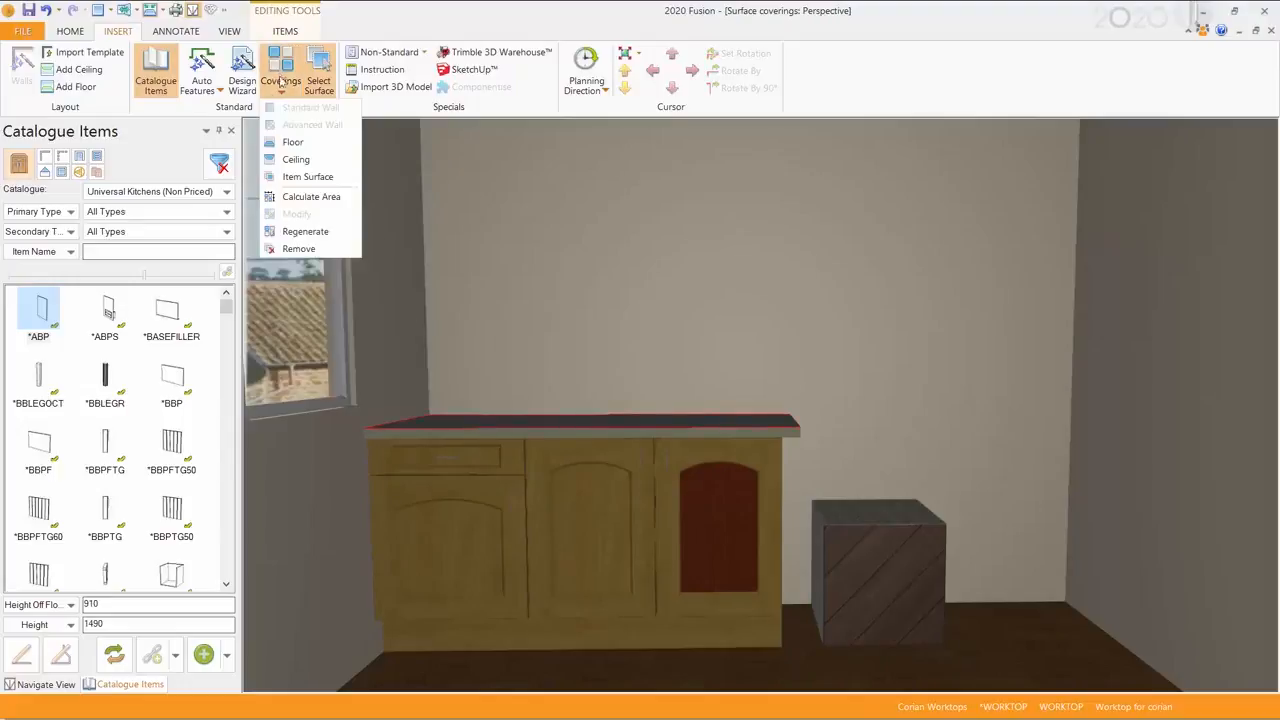
click(308, 177)
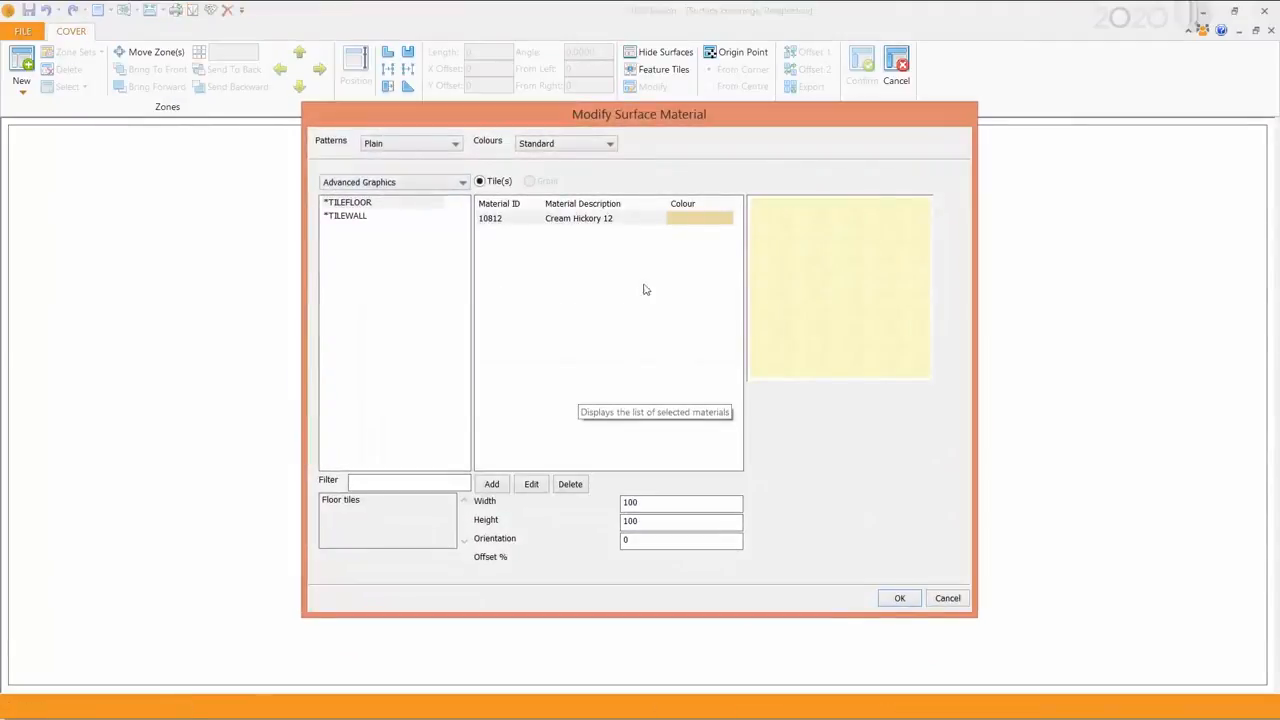
- Replace Cream Hickory 12 with material 1406 Light in the worktop top's material list
click(572, 486)
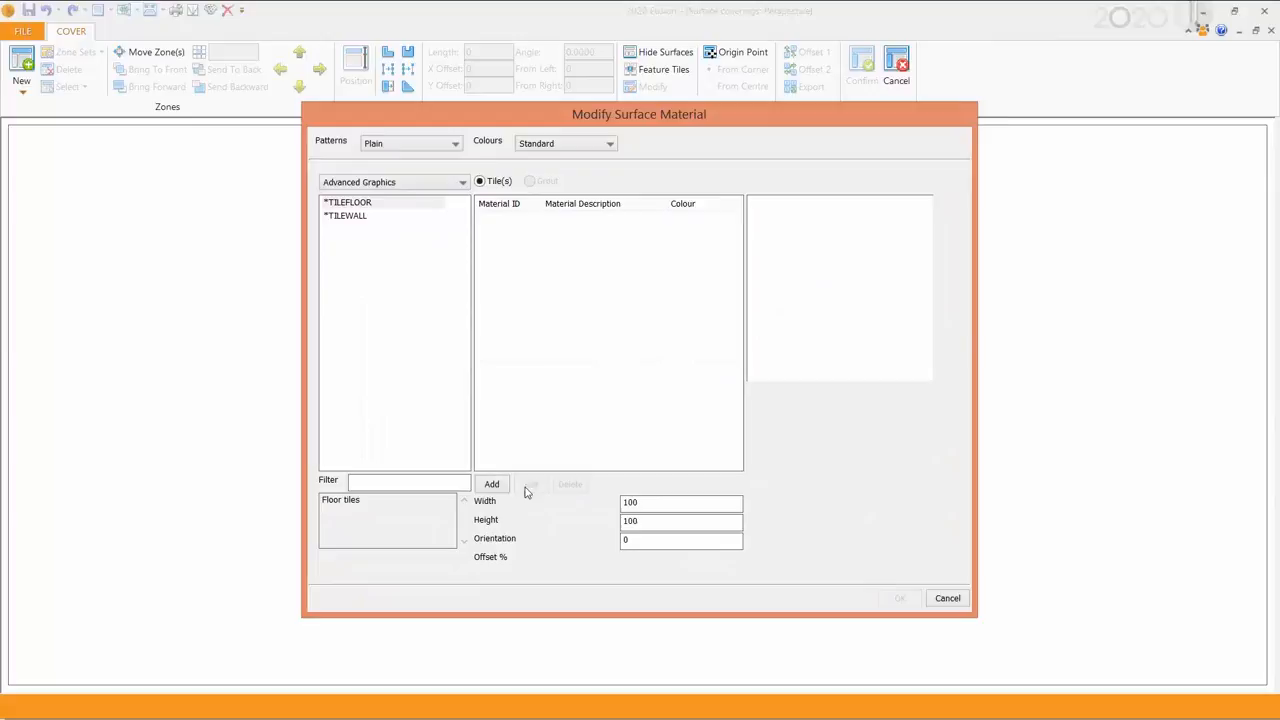
click(492, 485)
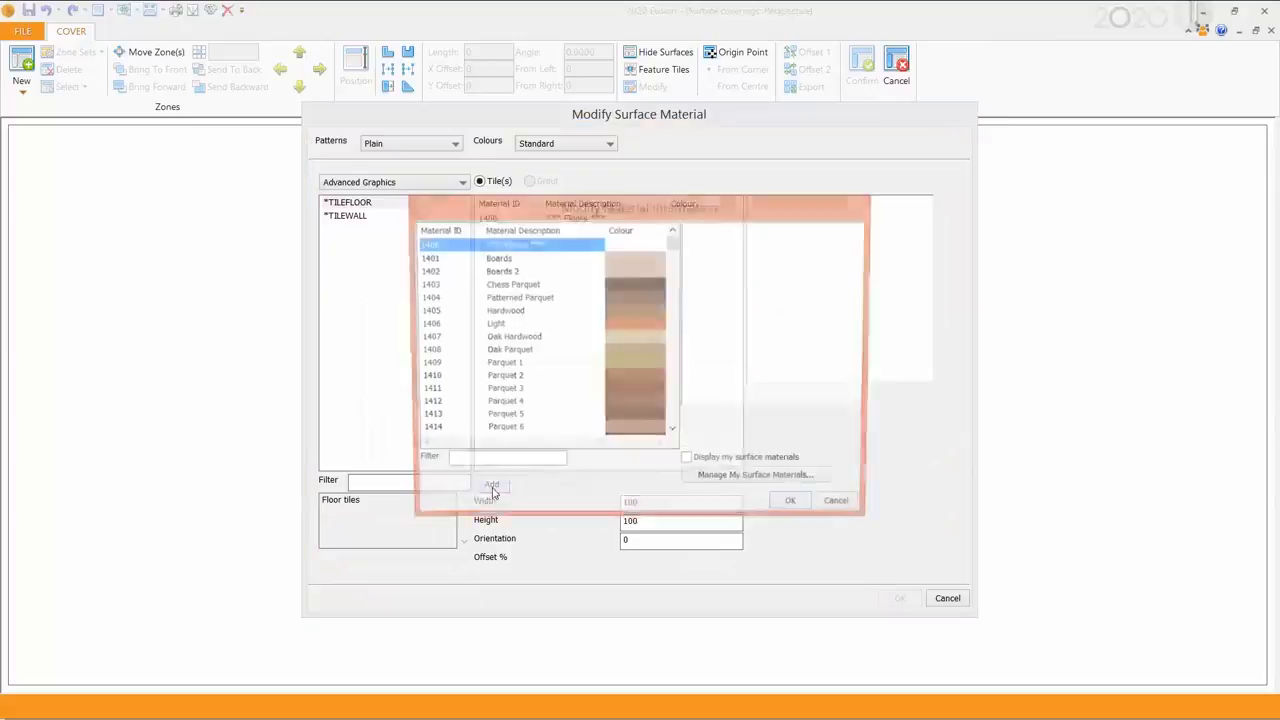
click(633, 324)
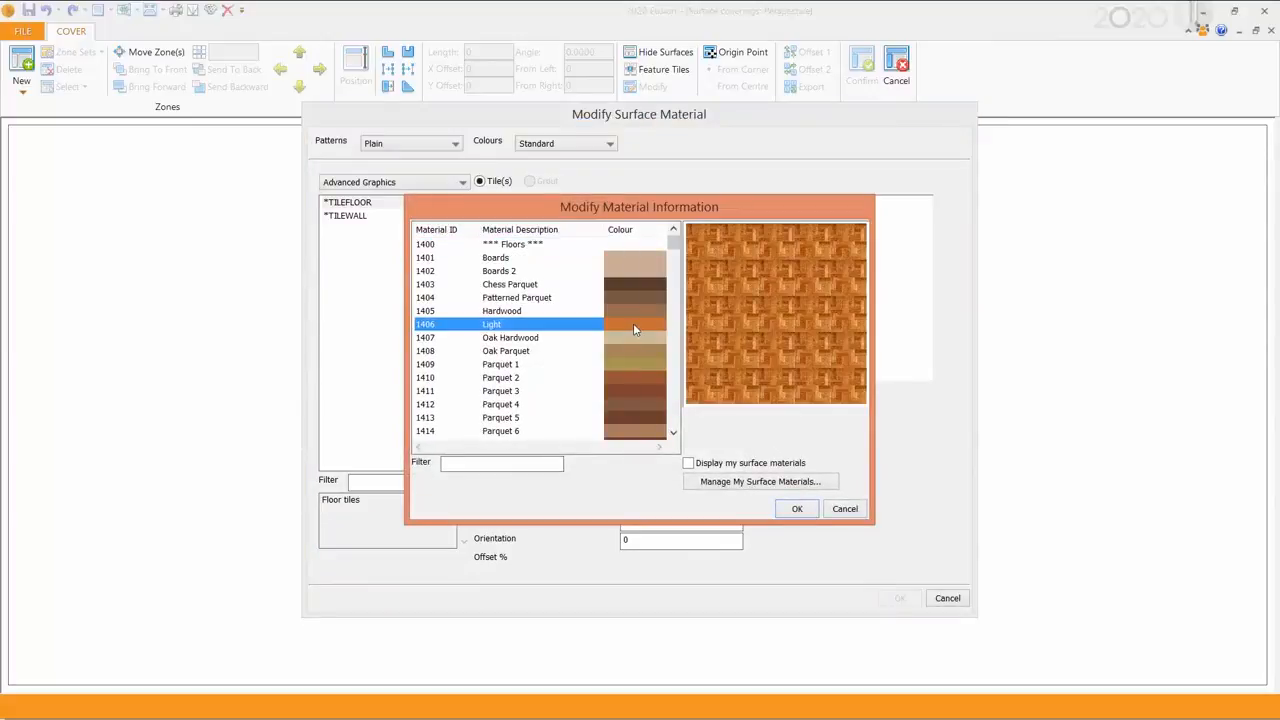
click(790, 509)
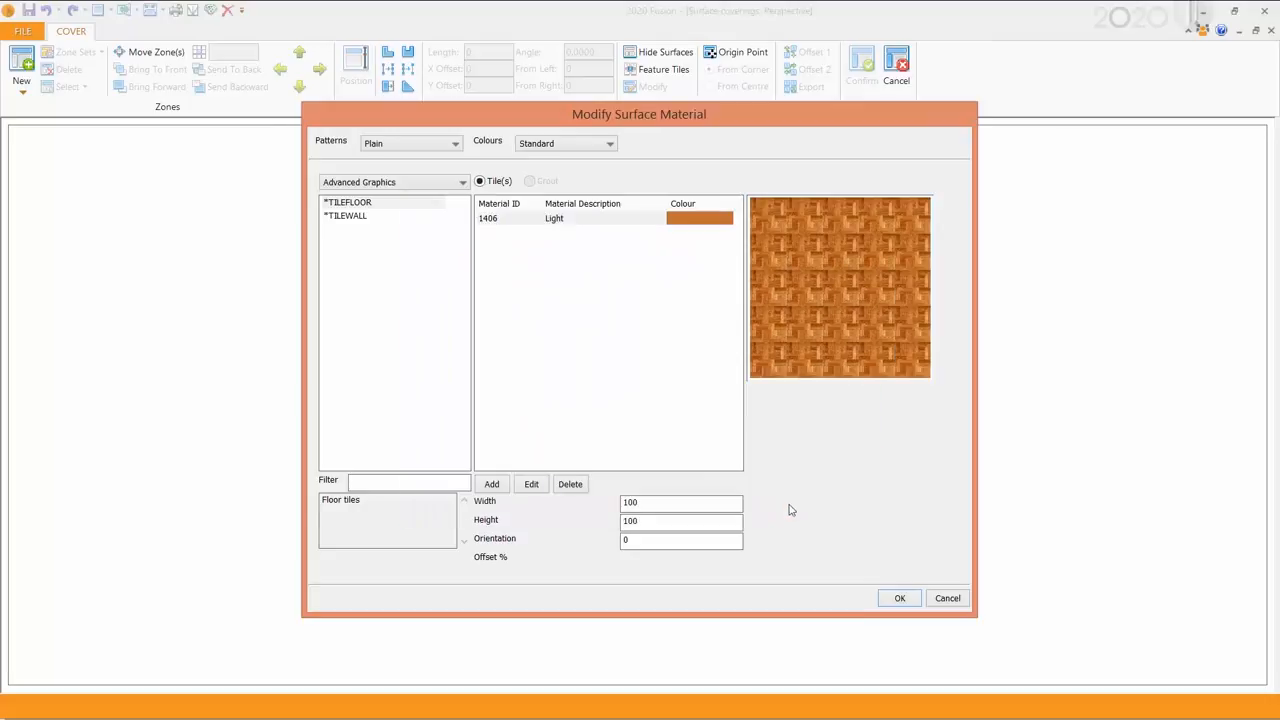
- Add 1409 Parquet 1 as a second tile material and confirm the chequered covering for the worktop's top surface
click(492, 485)
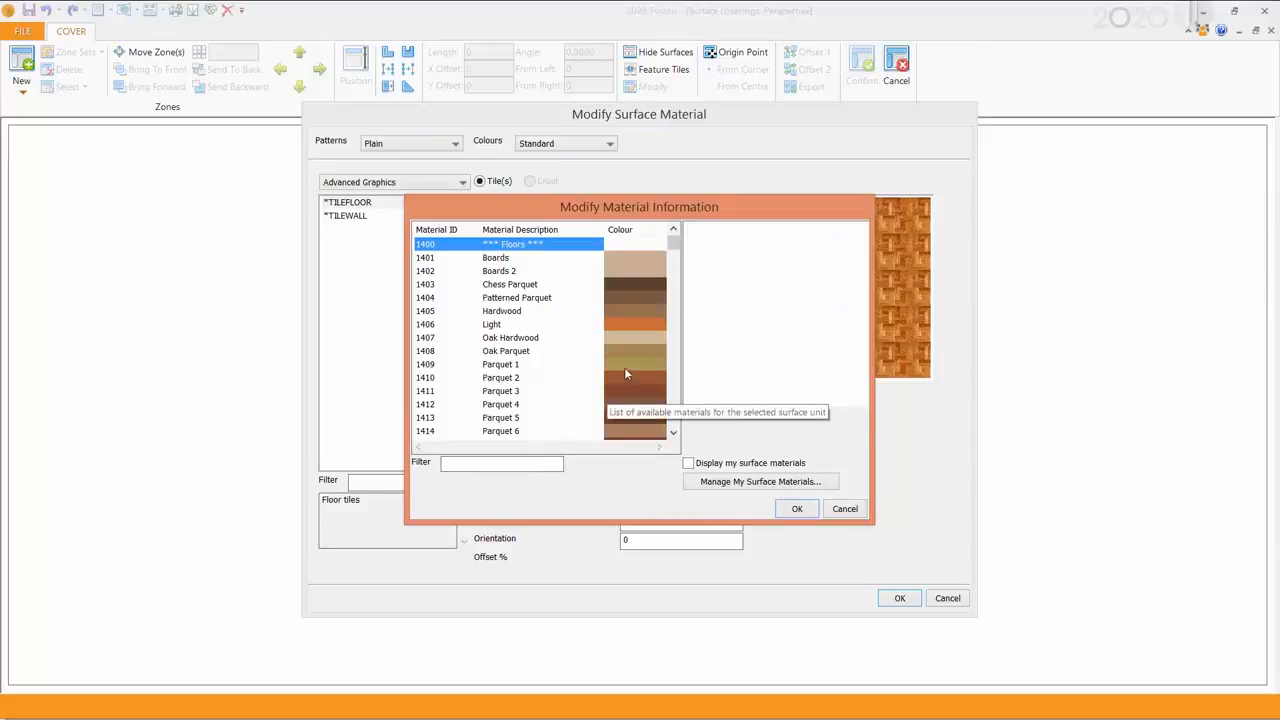
click(626, 363)
click(797, 509)
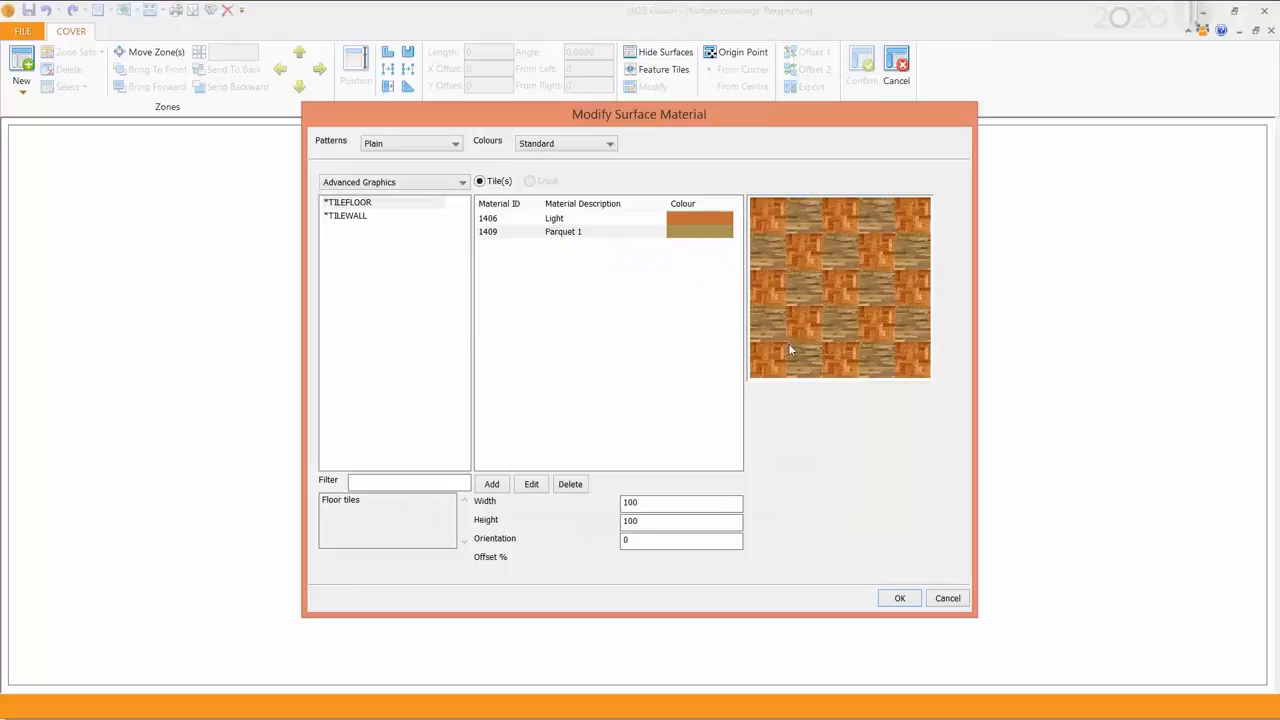
click(912, 596)
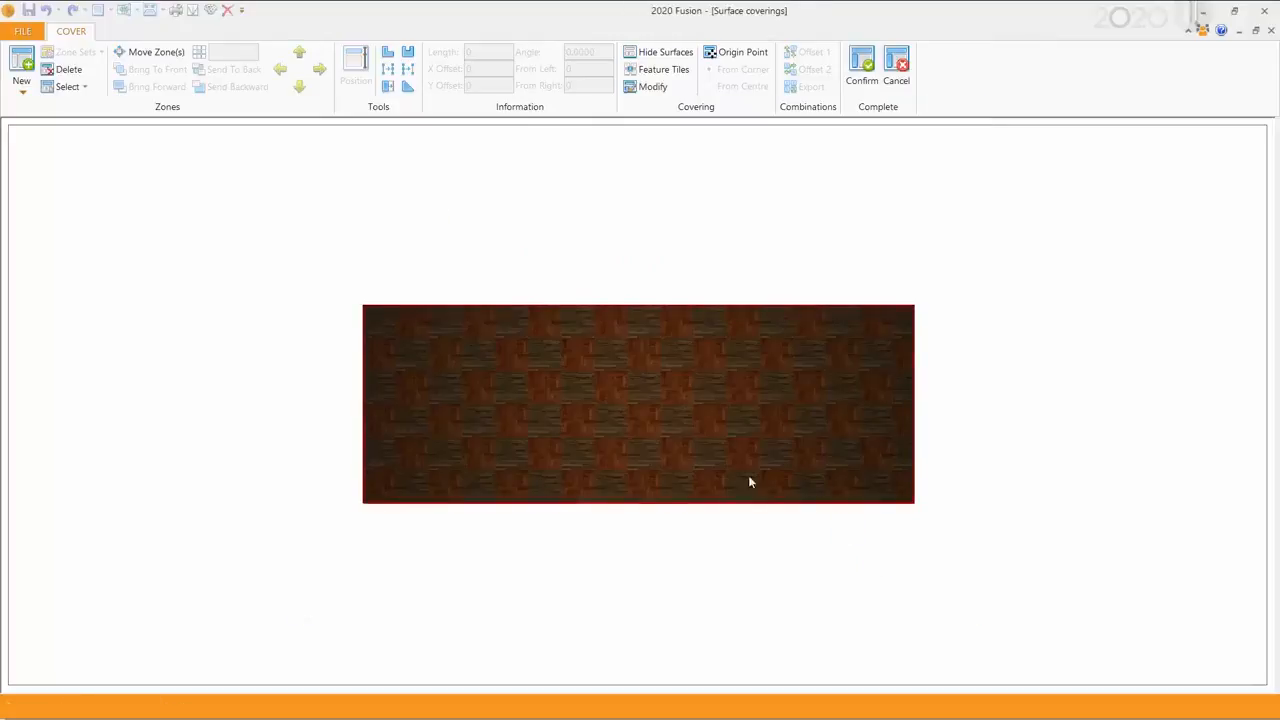
click(858, 62)
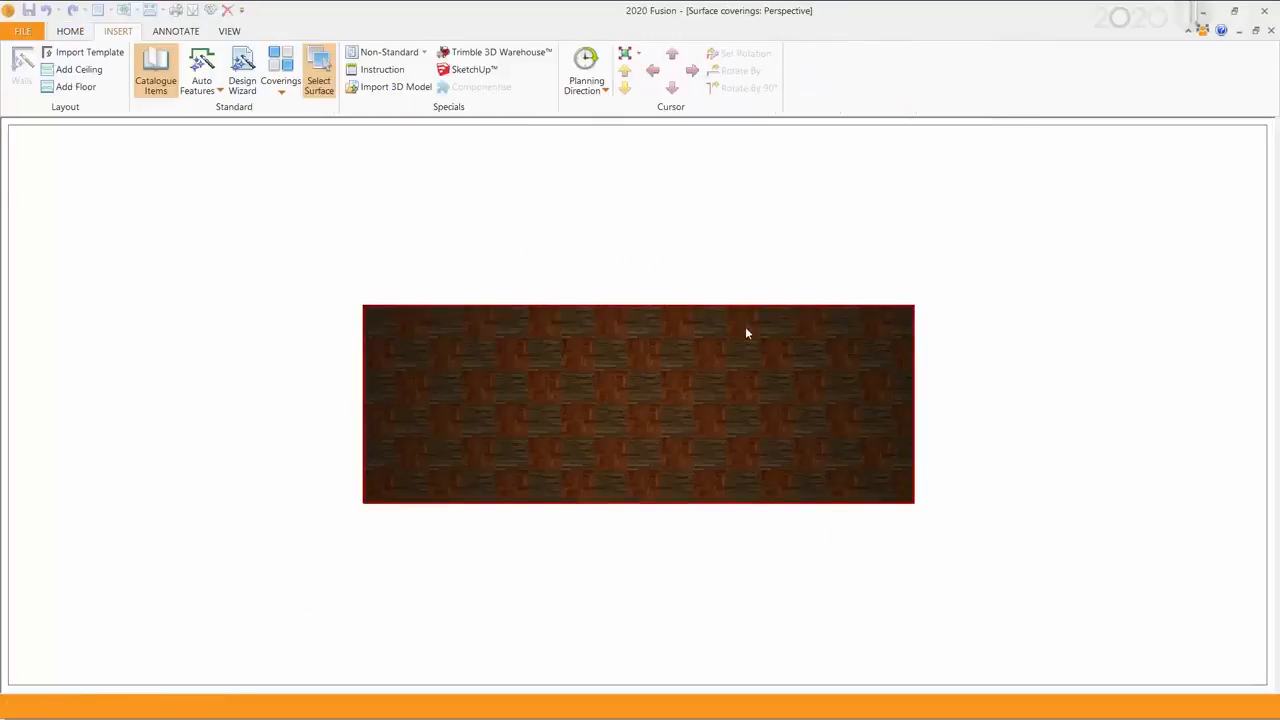